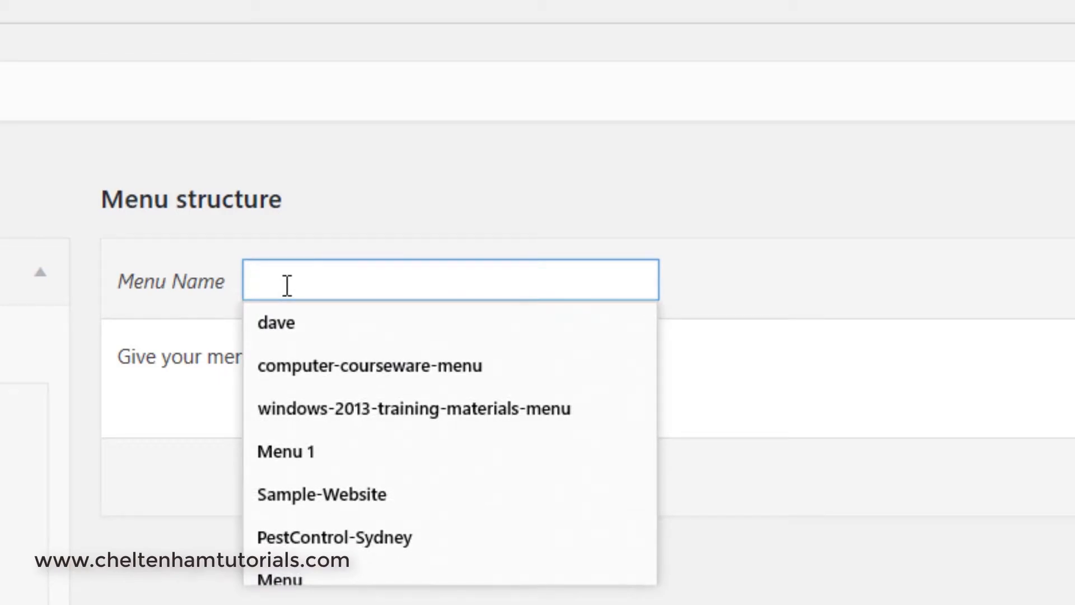
Step: Create a menu named "Menu" and add all the site's pages from the full page list to it
type("Menu")
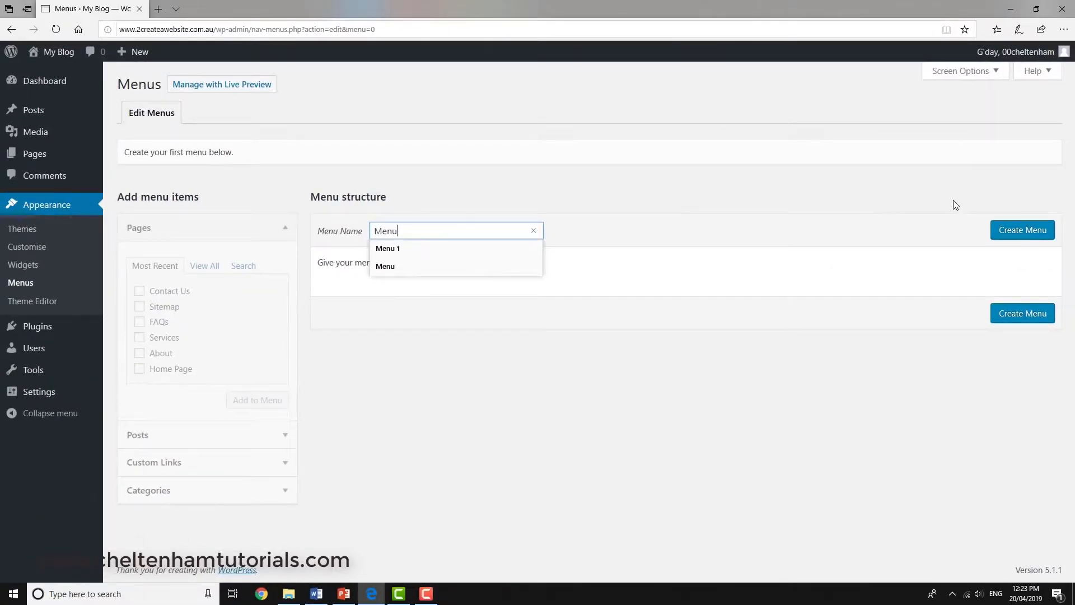
left_click(1017, 232)
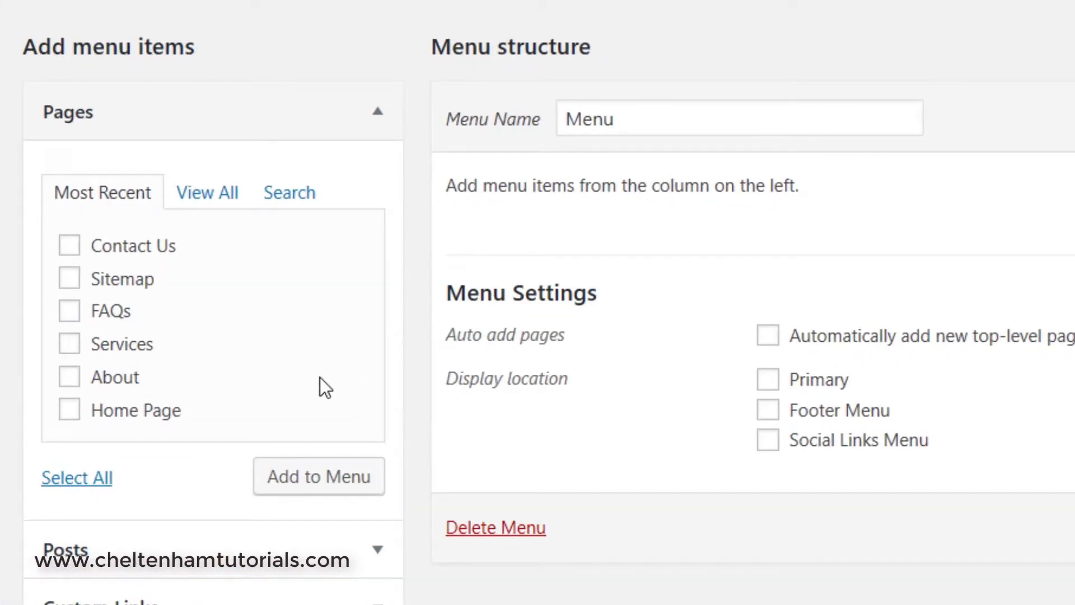
left_click(206, 205)
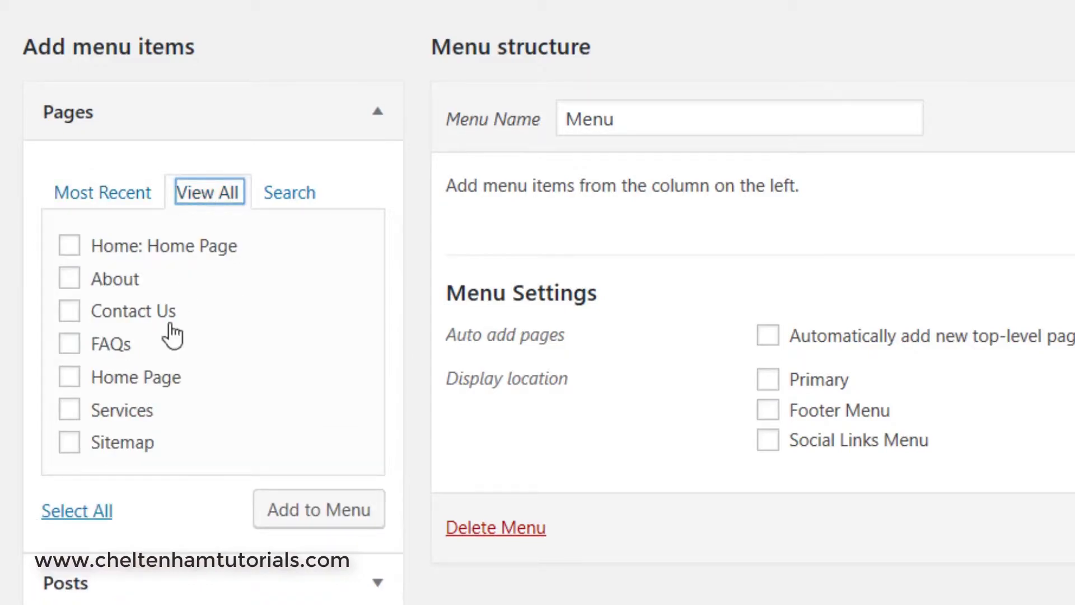
left_click(81, 511)
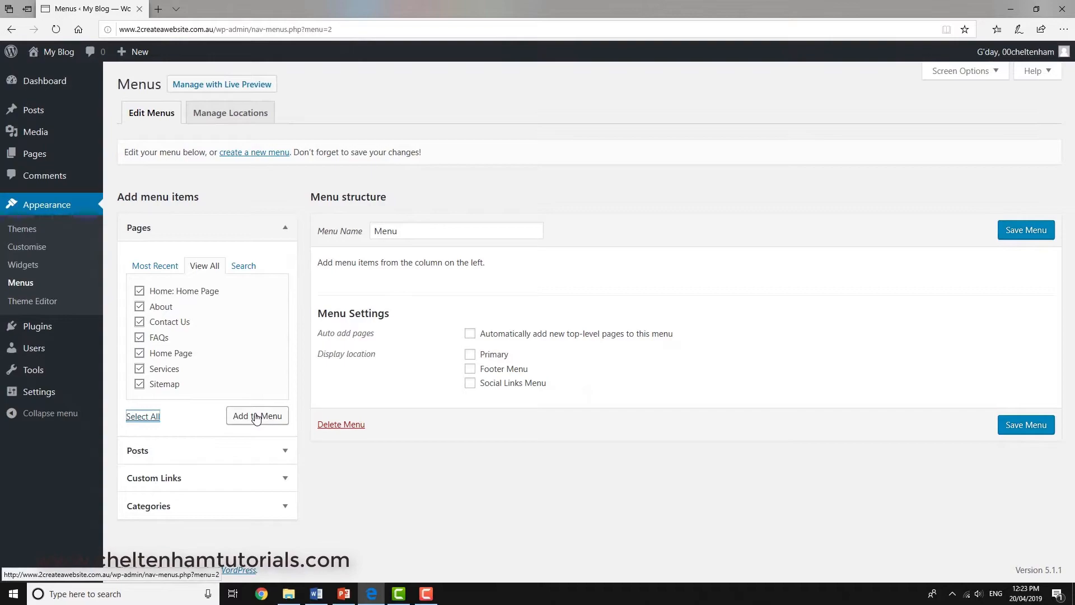
left_click(256, 416)
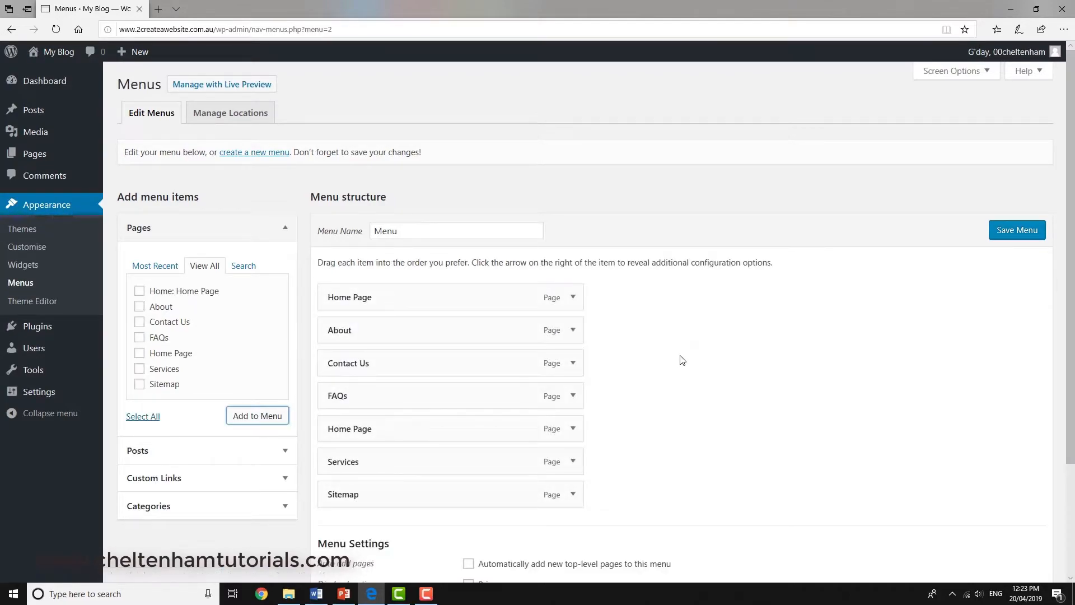
Step: Assign the menu to the Primary display location and save it
scroll(682, 359, "down", 3)
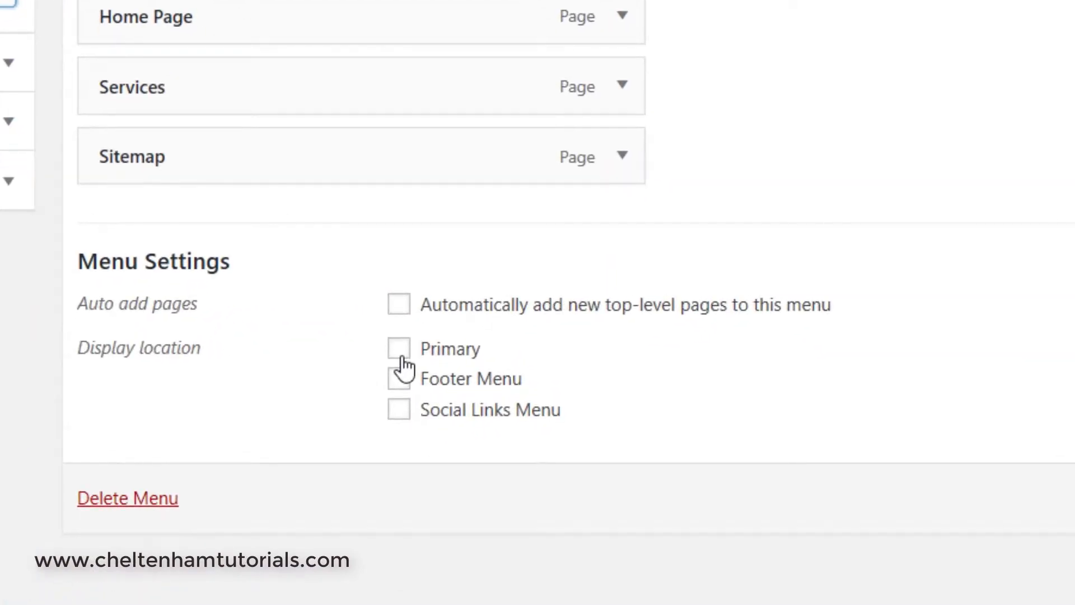
left_click(401, 358)
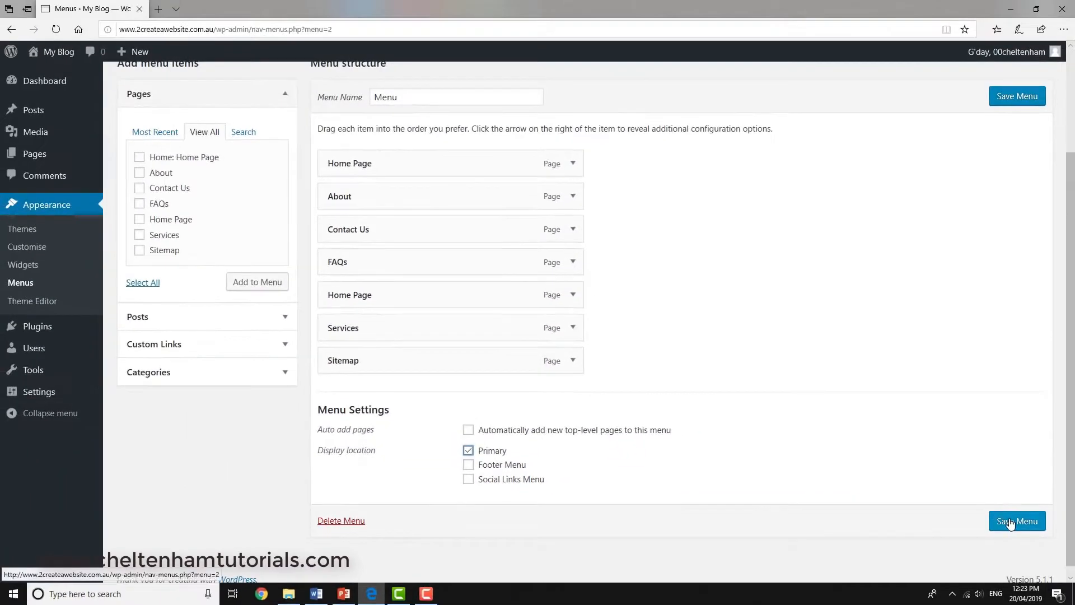
left_click(1010, 521)
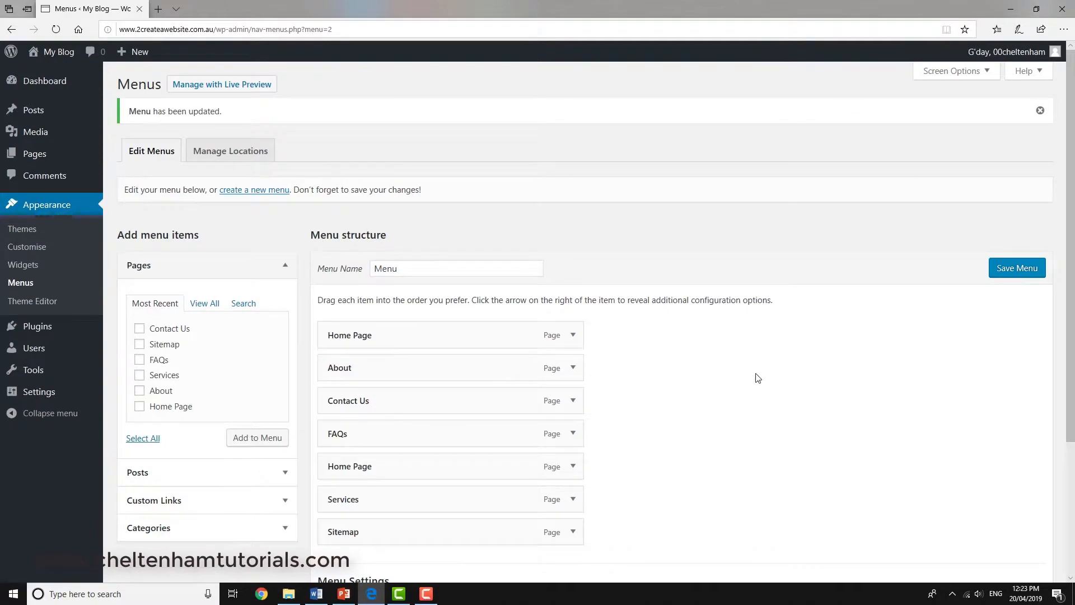
Step: Remove the duplicate Home Page item between FAQs and Services from the menu structure and save the menu
scroll(716, 369, "down", 2)
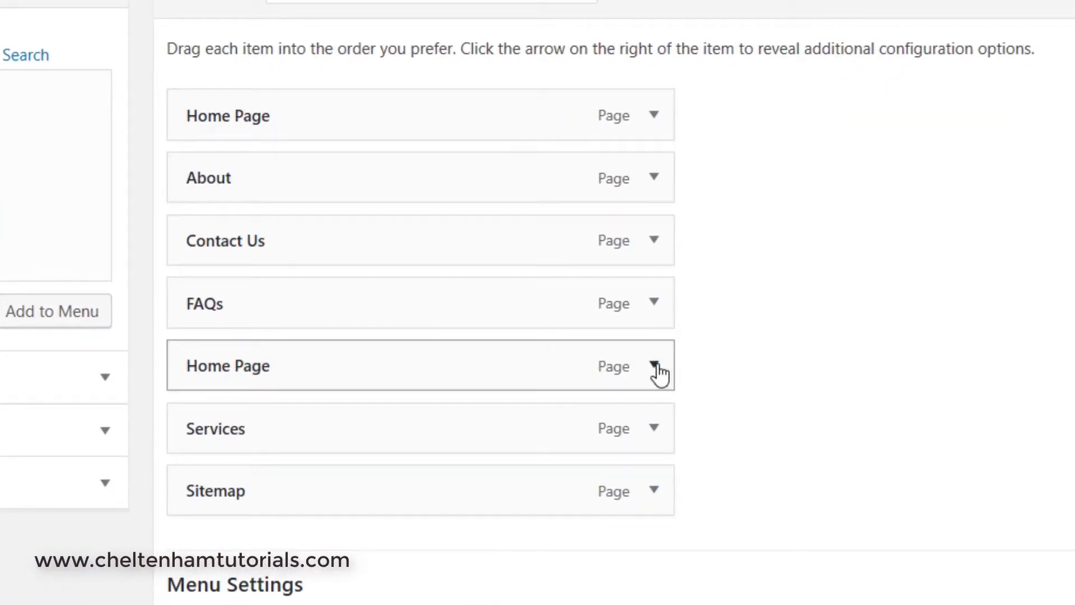
left_click(655, 367)
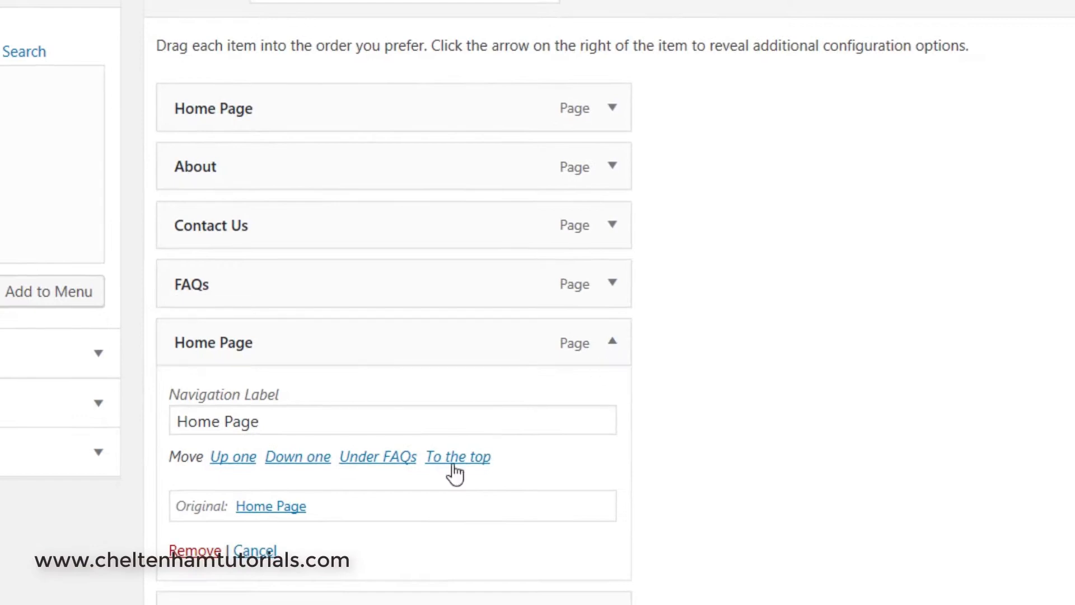
left_click(196, 550)
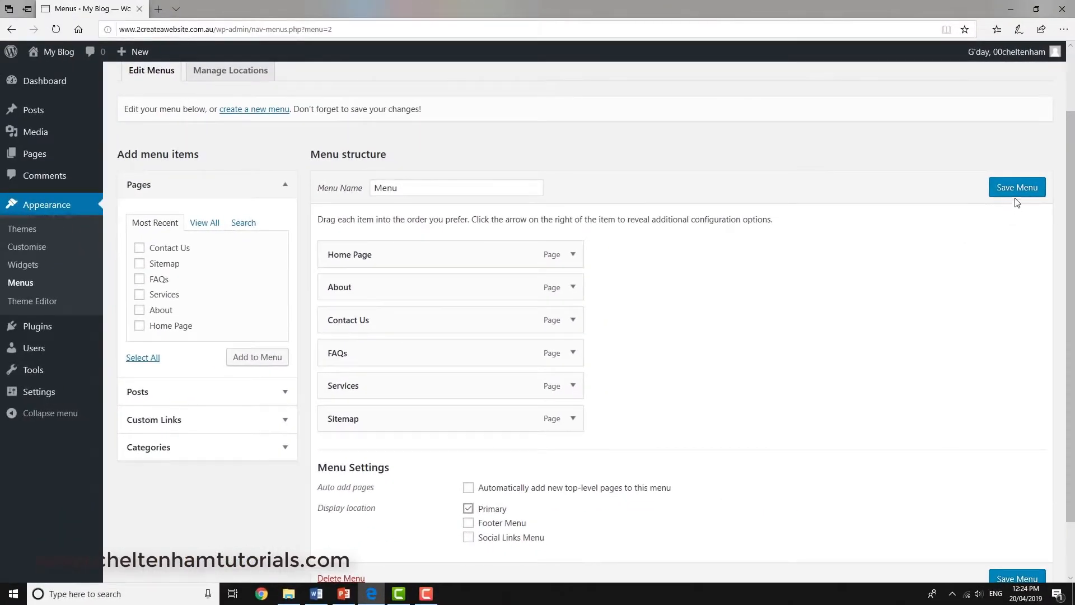
left_click(1016, 192)
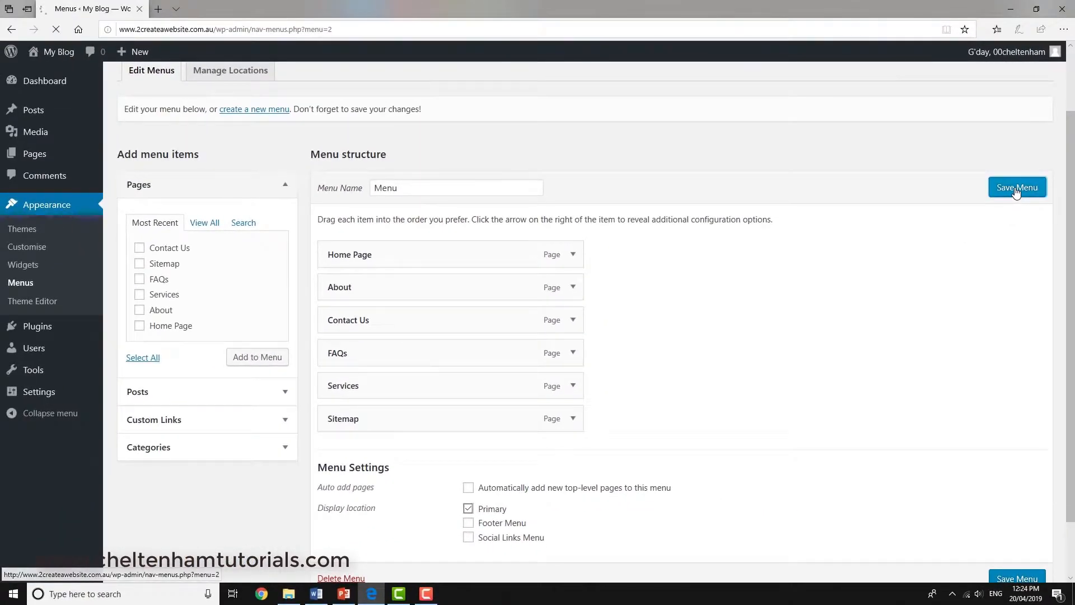
Step: View the live site and test the About, Contact Us, FAQs, Services and Sitemap navigation links
mouse_move(60, 54)
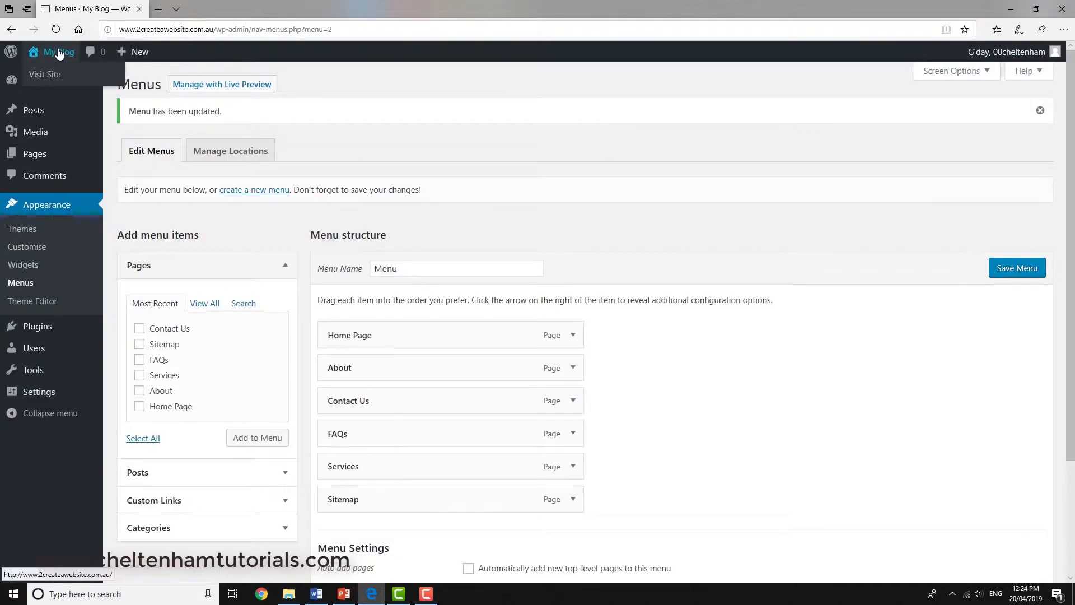
left_click(47, 82)
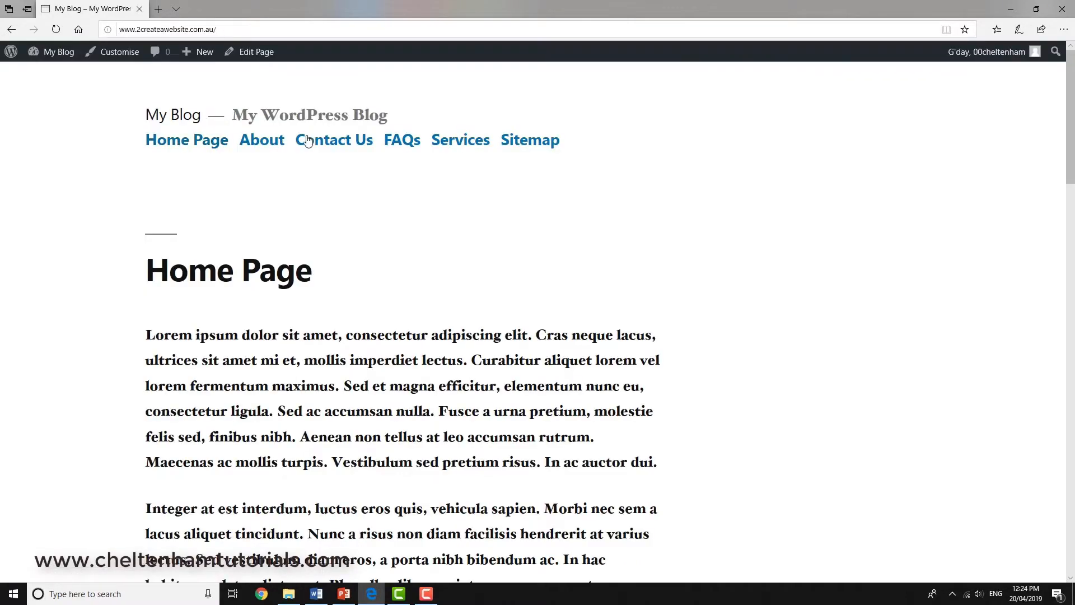
left_click(263, 141)
left_click(341, 145)
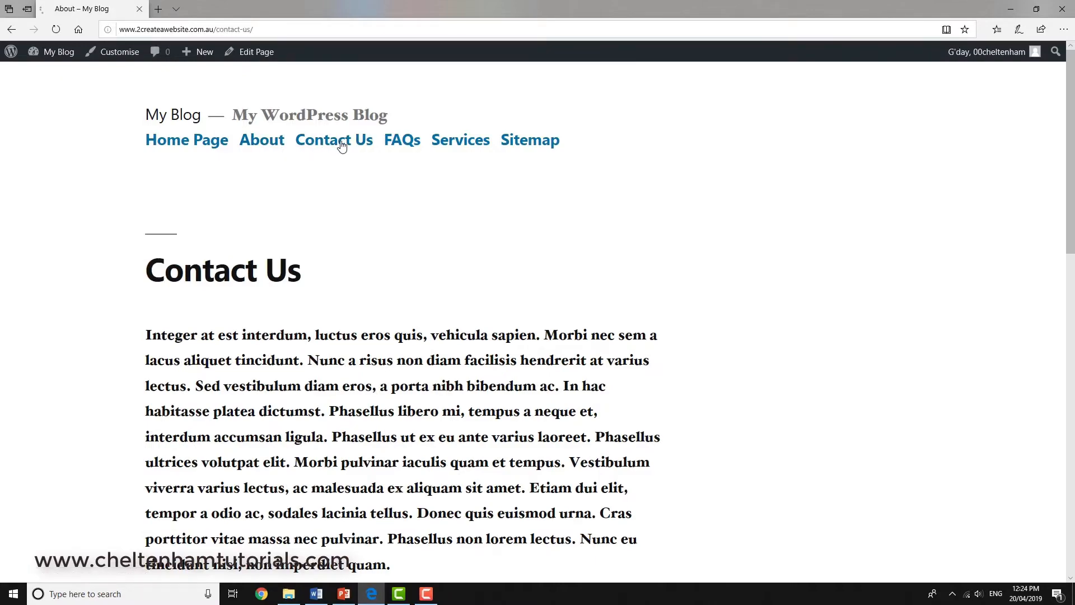
left_click(402, 143)
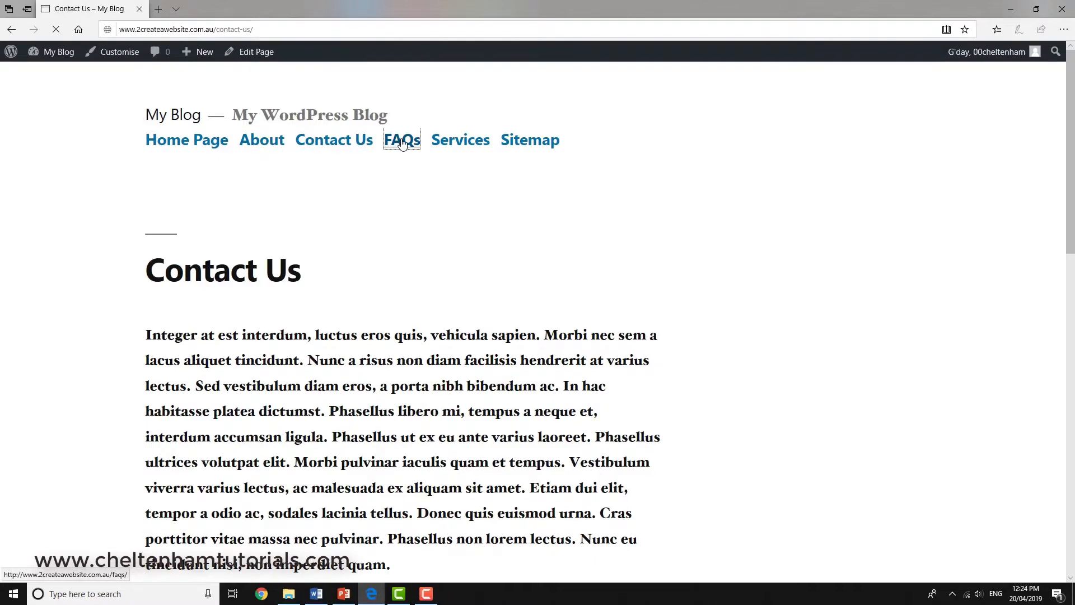
left_click(466, 143)
left_click(526, 143)
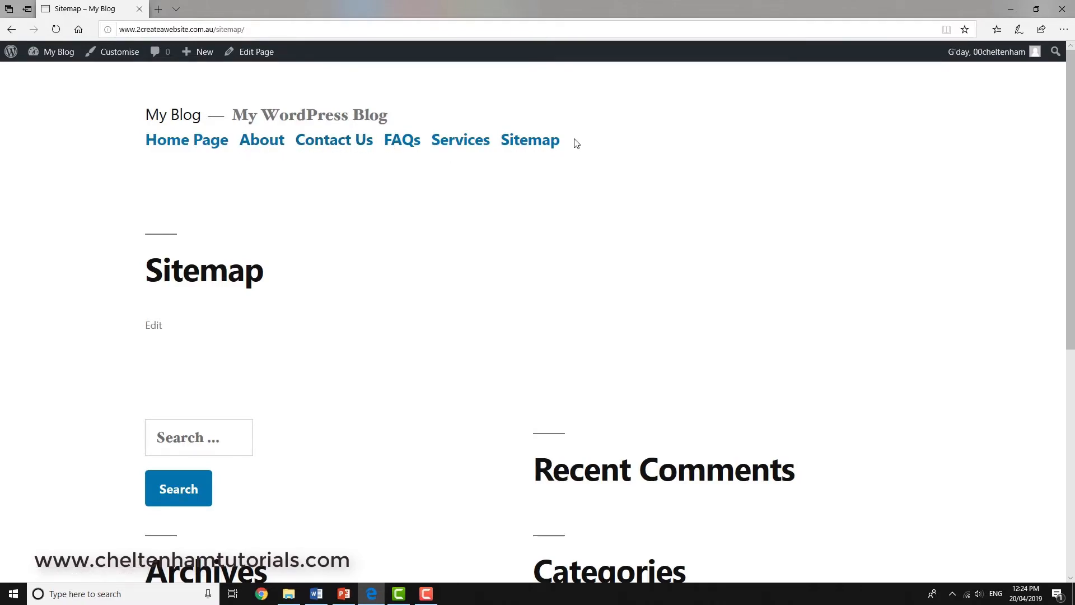
Step: Return to the site's menu editor and reorder the items, placing Contact Us last and Services directly above FAQs
mouse_move(60, 58)
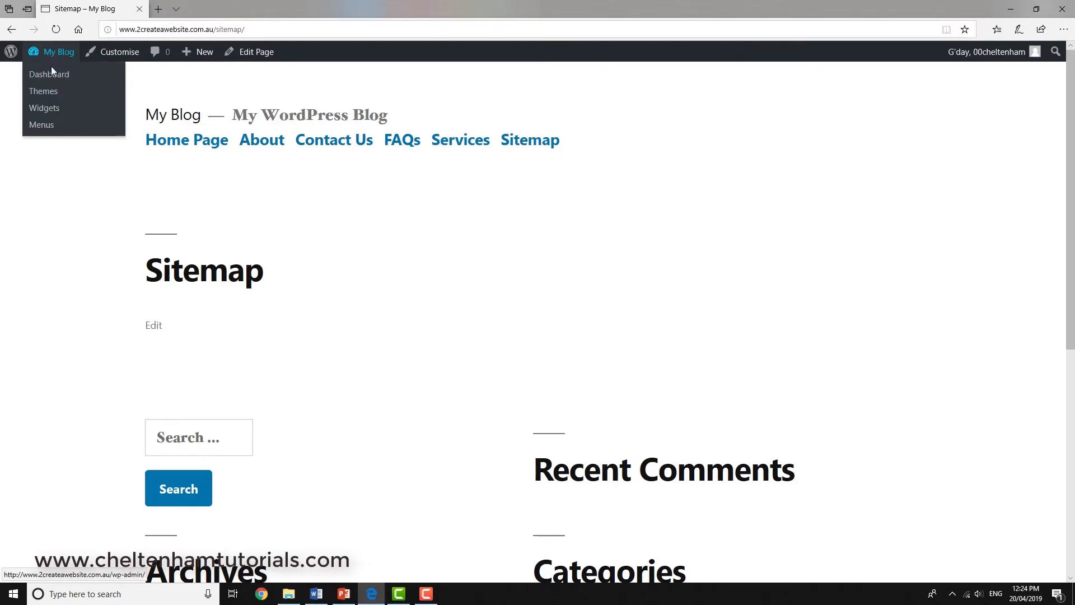
left_click(51, 77)
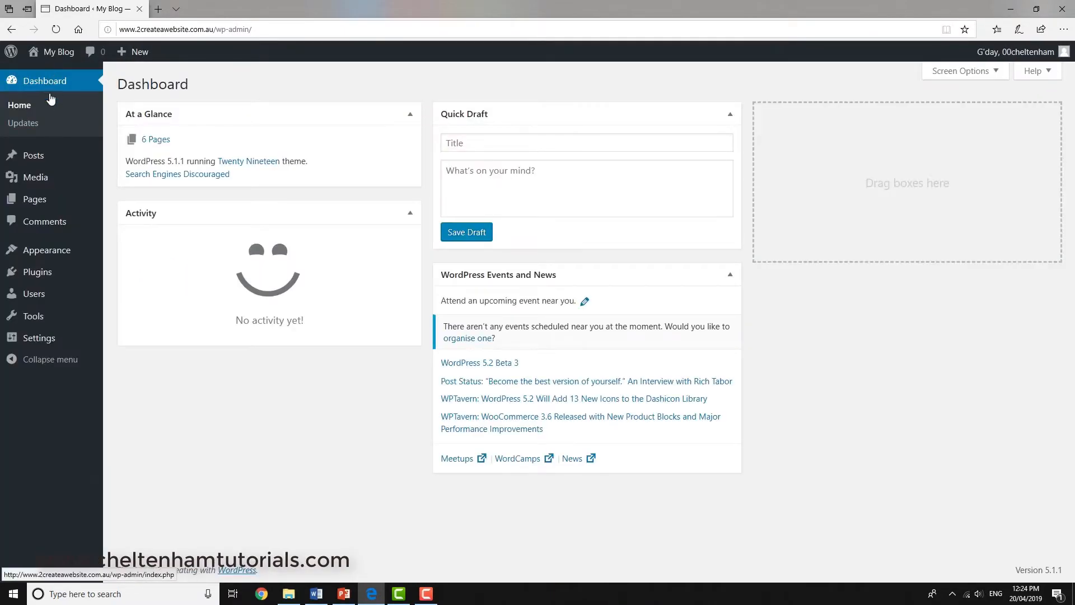
mouse_move(53, 253)
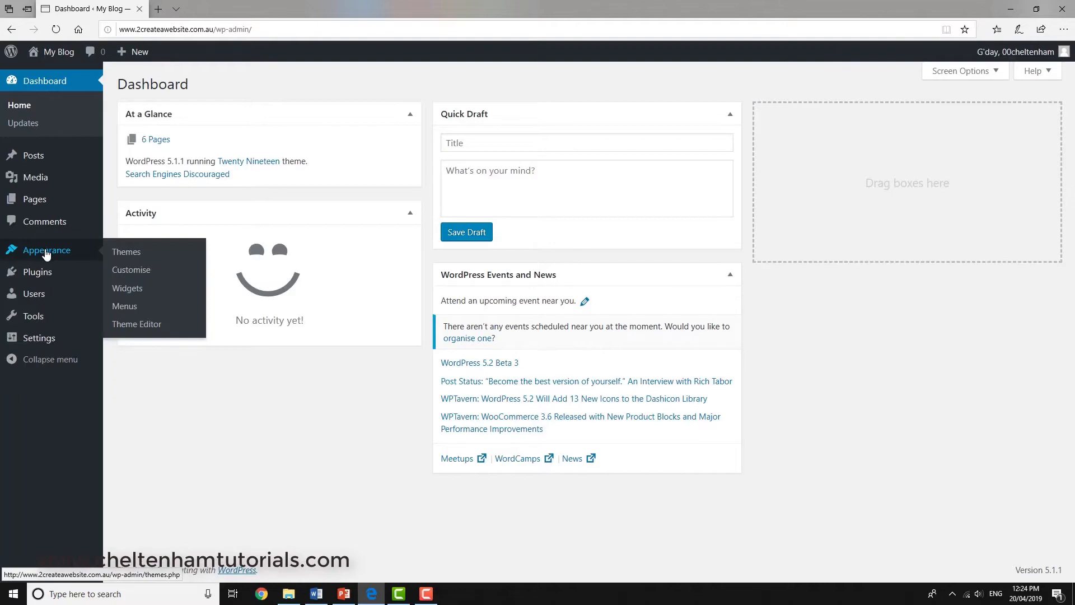
left_click(129, 308)
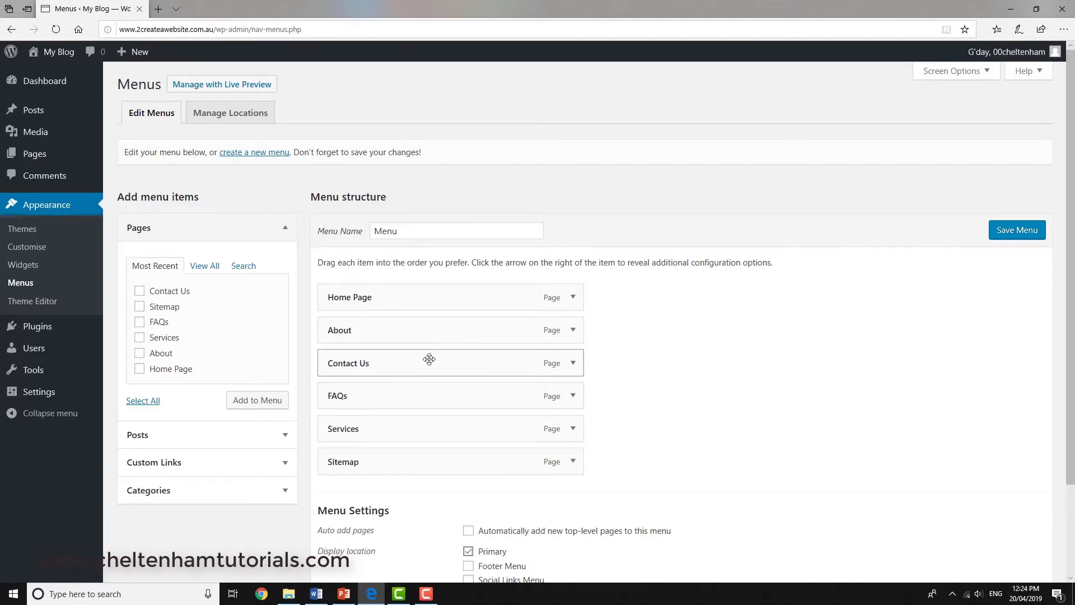
left_click_drag(429, 359, 428, 458)
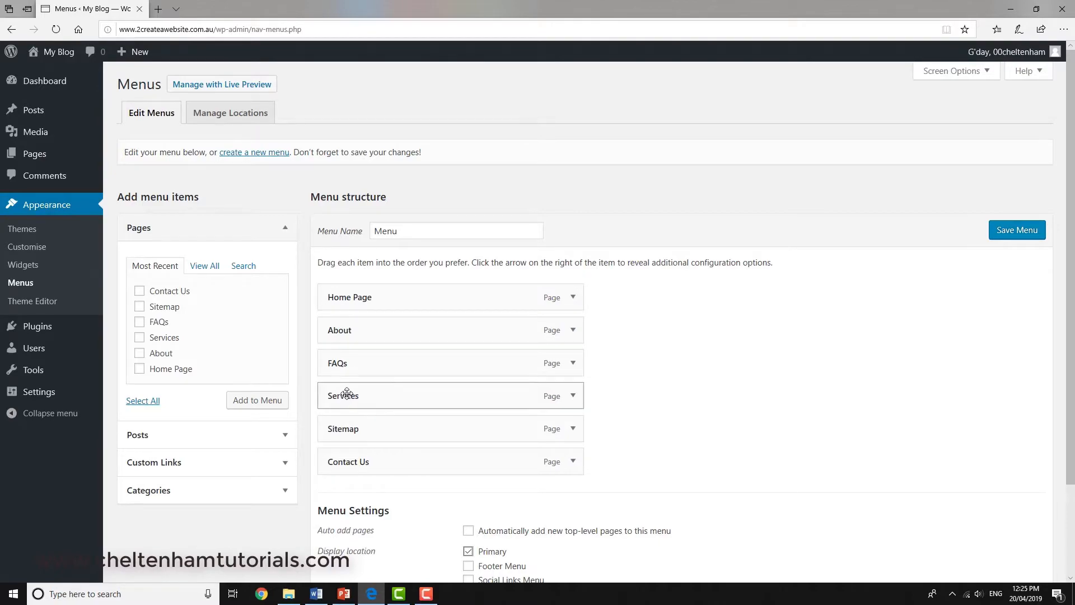
left_click_drag(346, 394, 344, 363)
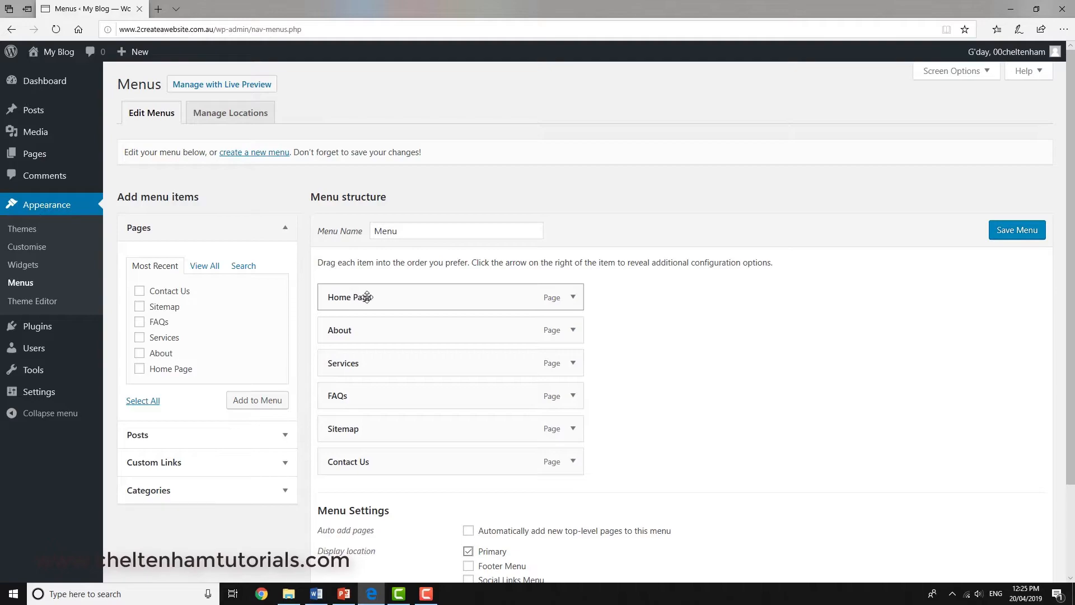
Step: Shorten the Home Page item's navigation label to "Home" and save the menu
left_click(573, 297)
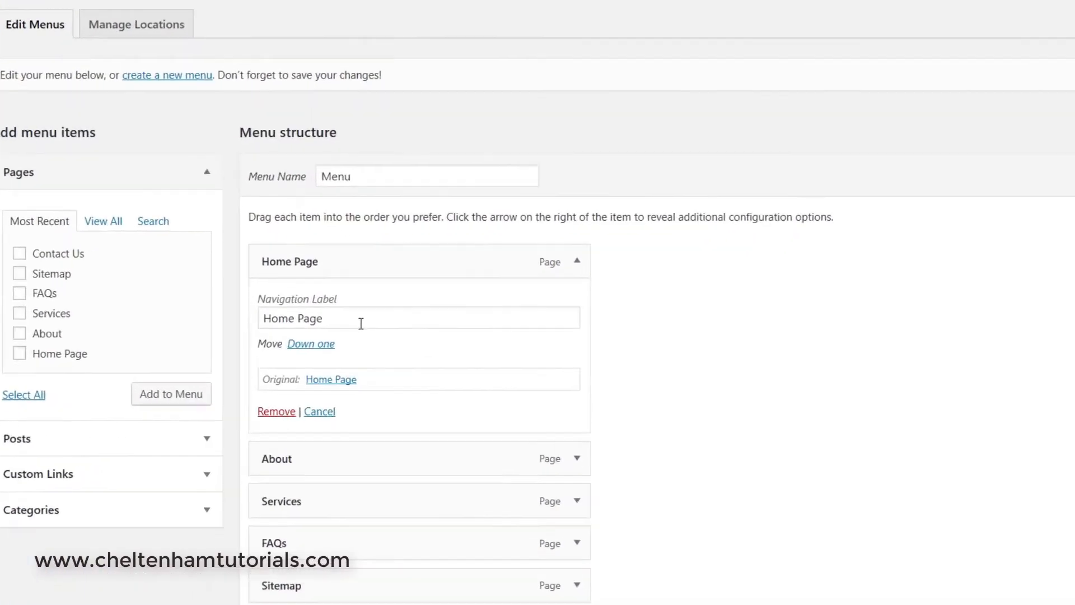
left_click(354, 323)
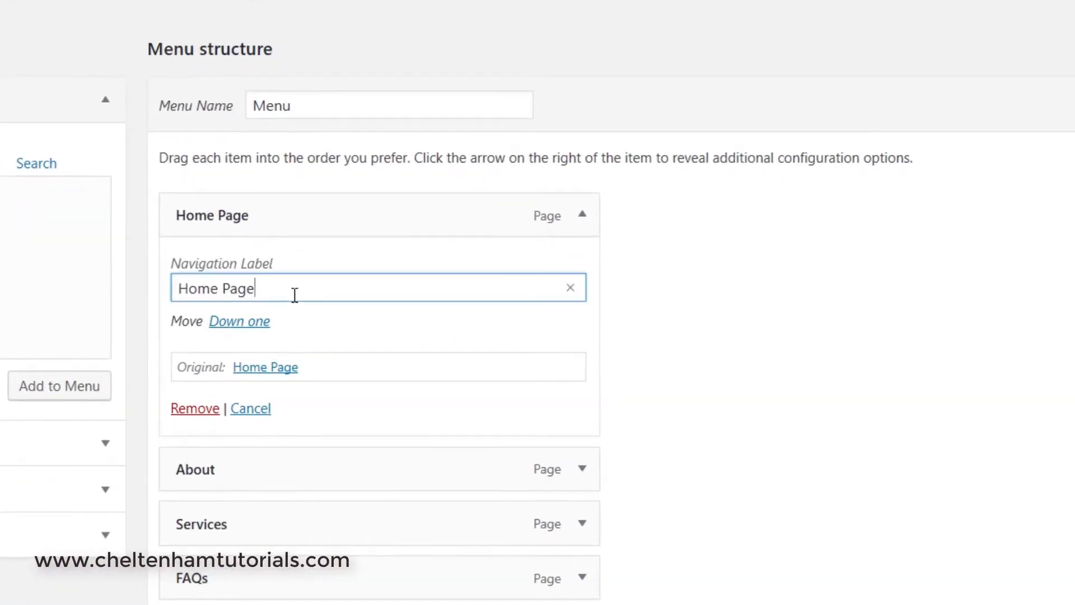
key("BackSpace")
key("BackSpace")
key("BackSpace")
key("BackSpace")
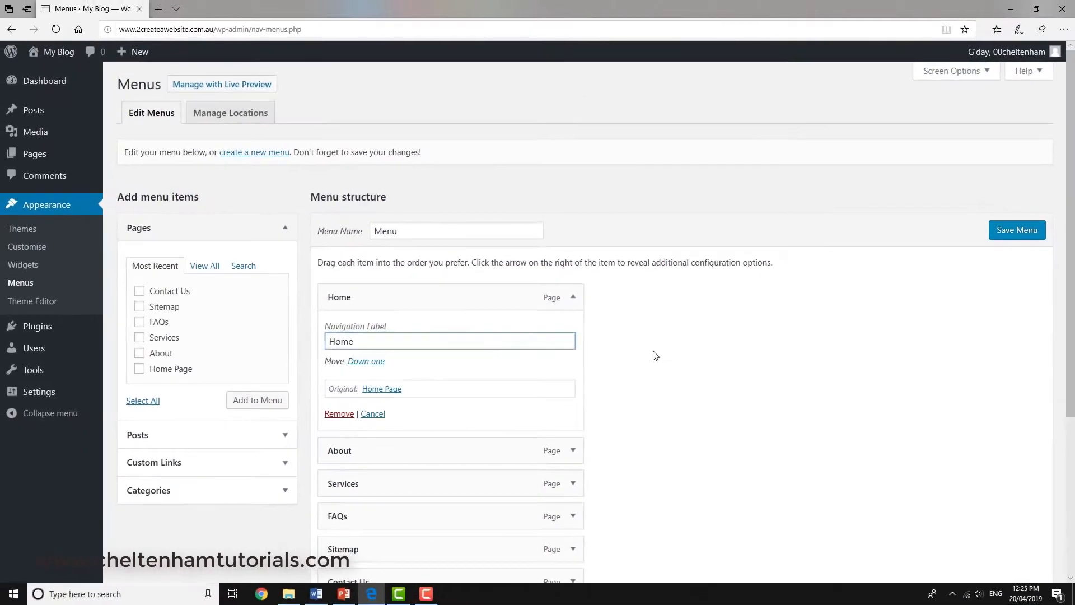
left_click(718, 312)
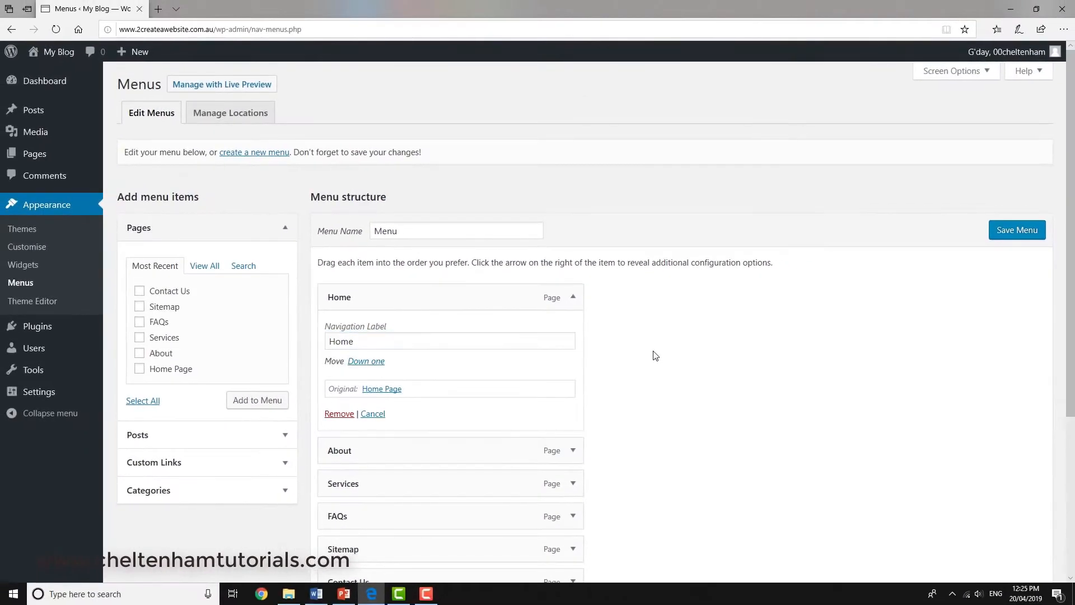
scroll(654, 355, "down", 2)
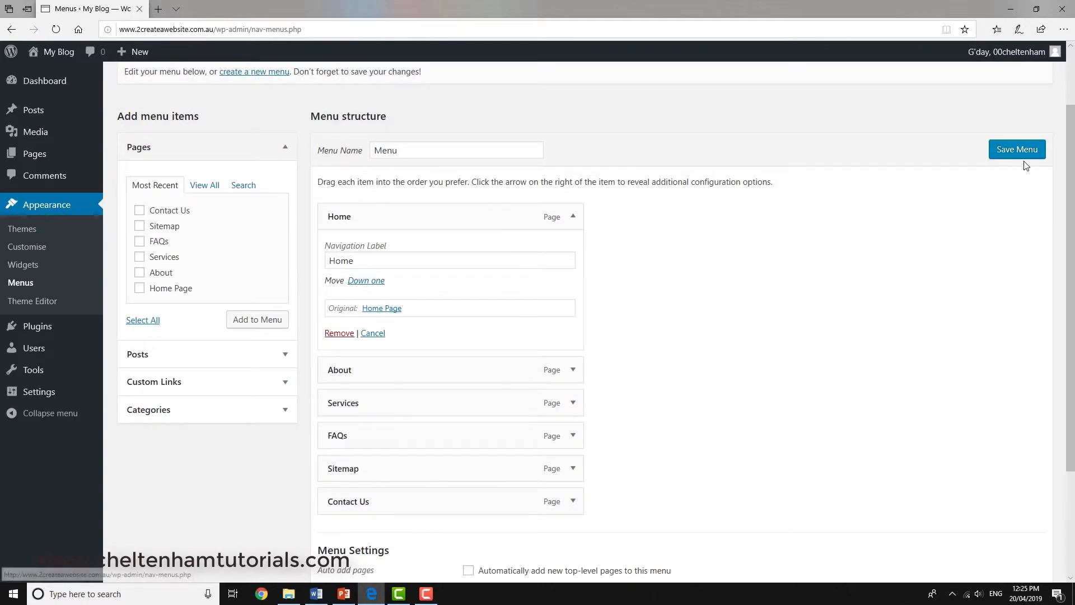
left_click(1017, 151)
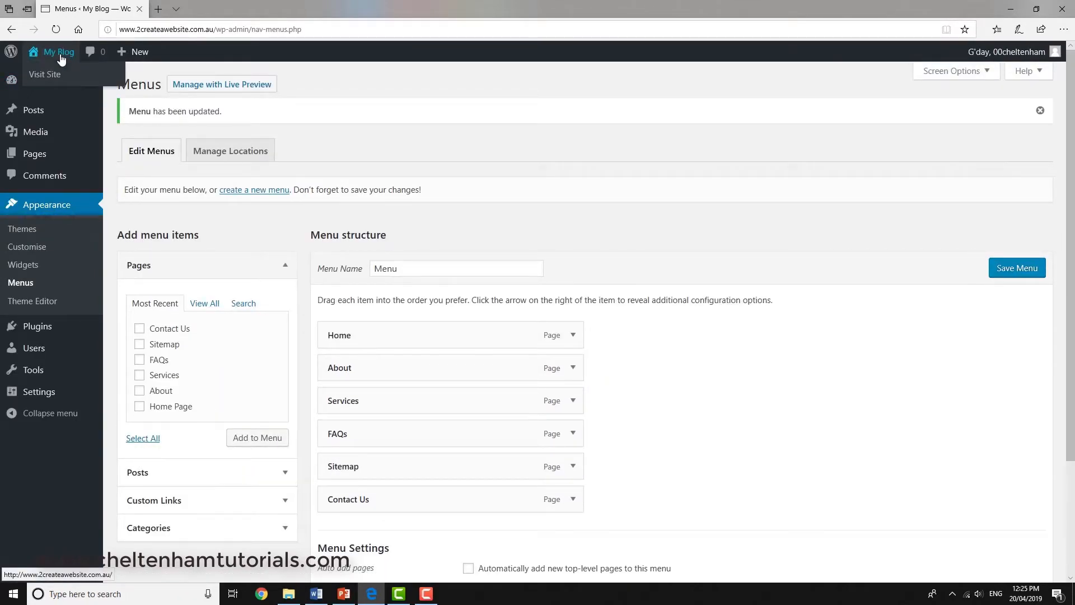
Step: View the live site and check the reordered navigation by opening its pages from About through Contact Us and back
left_click(45, 74)
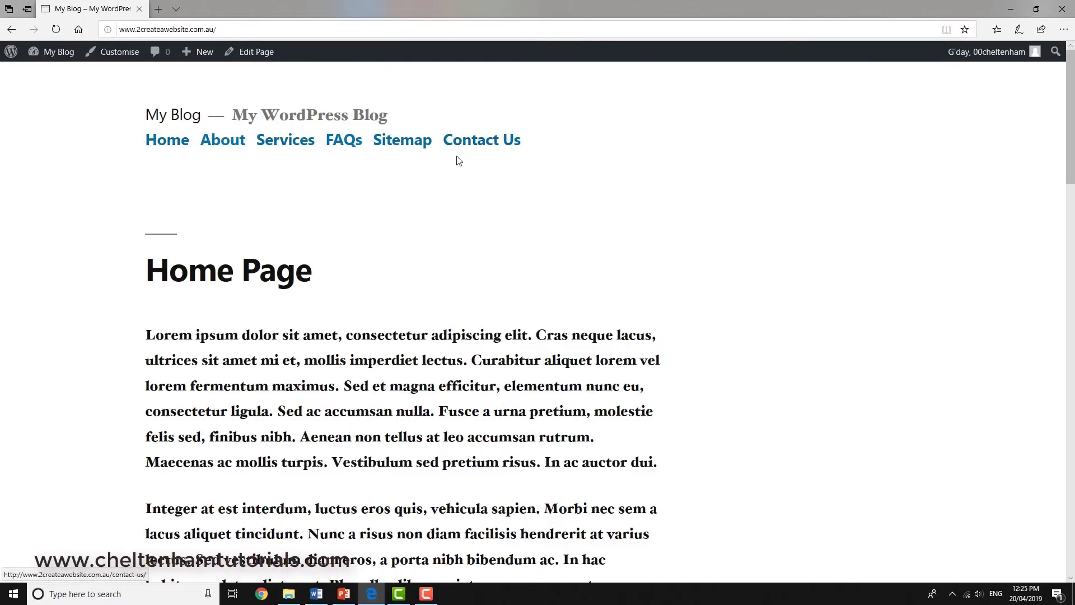
left_click(221, 143)
left_click(290, 143)
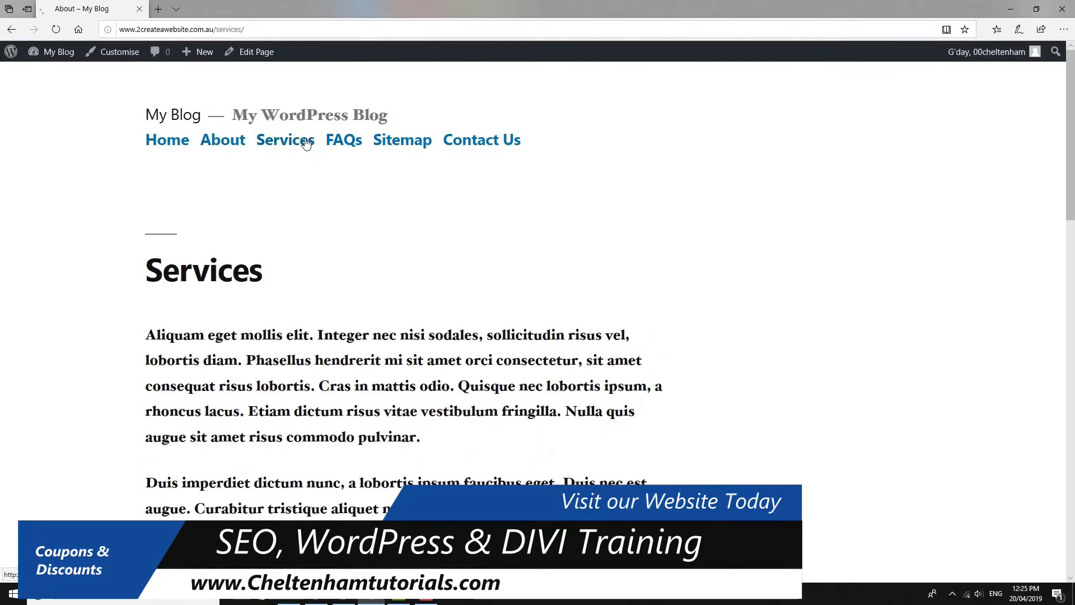
left_click(341, 142)
left_click(392, 141)
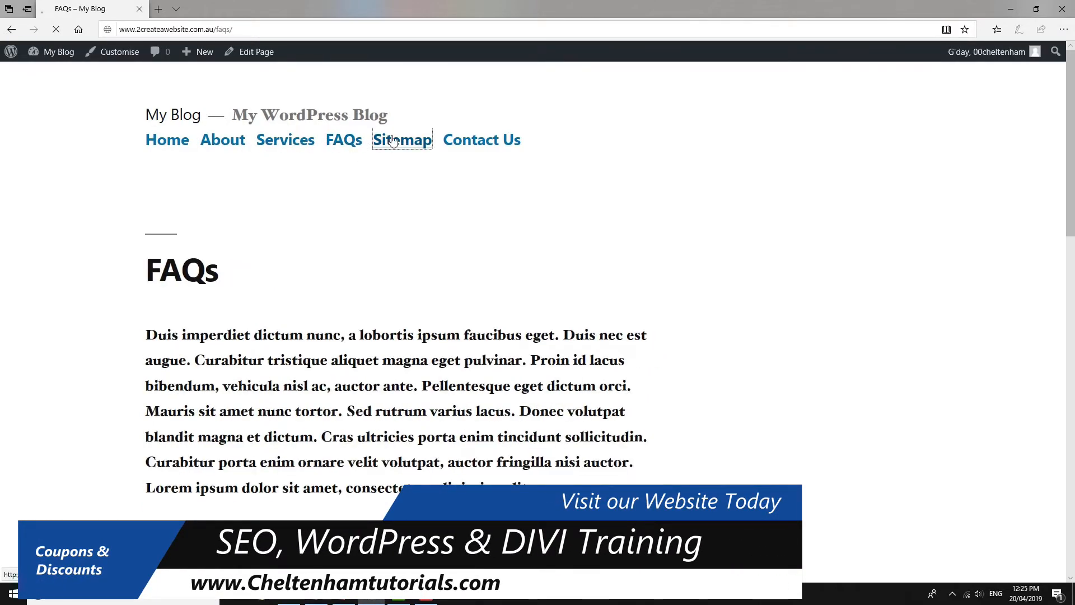
left_click(473, 141)
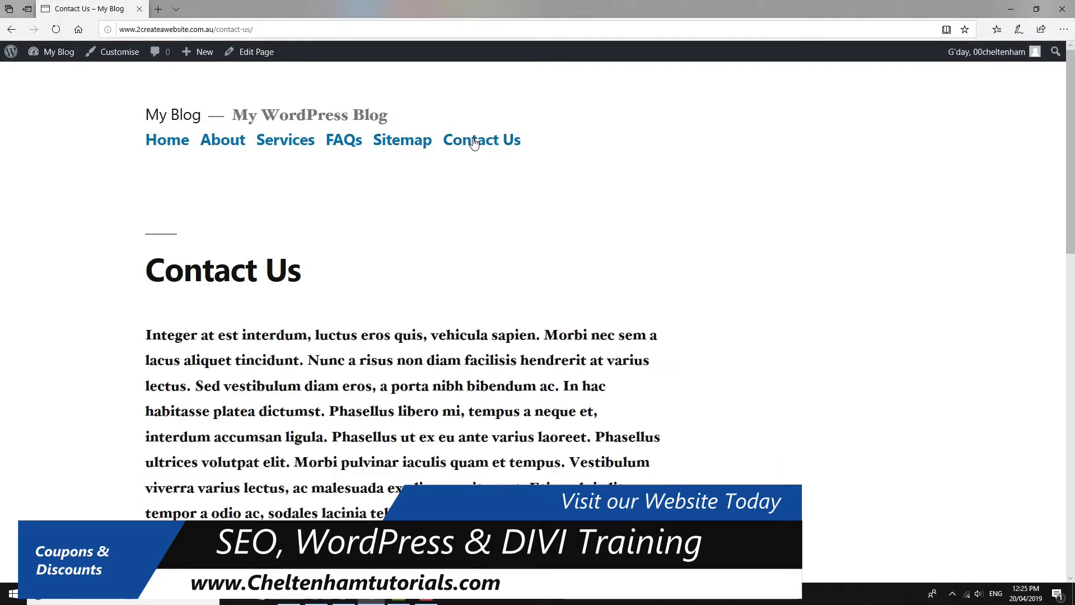
left_click(386, 145)
left_click(345, 144)
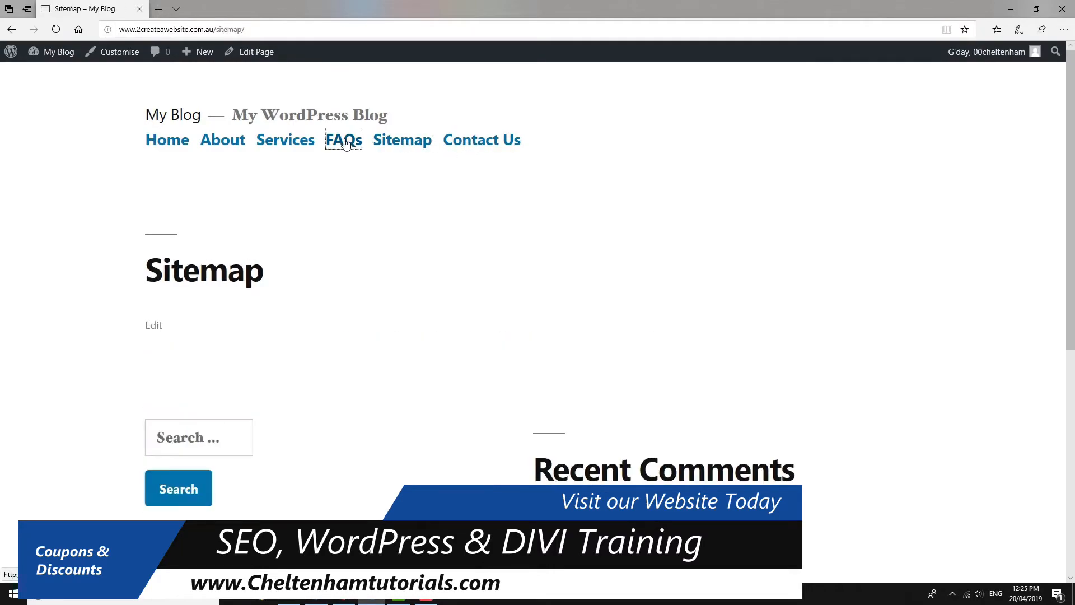
left_click(291, 143)
left_click(234, 146)
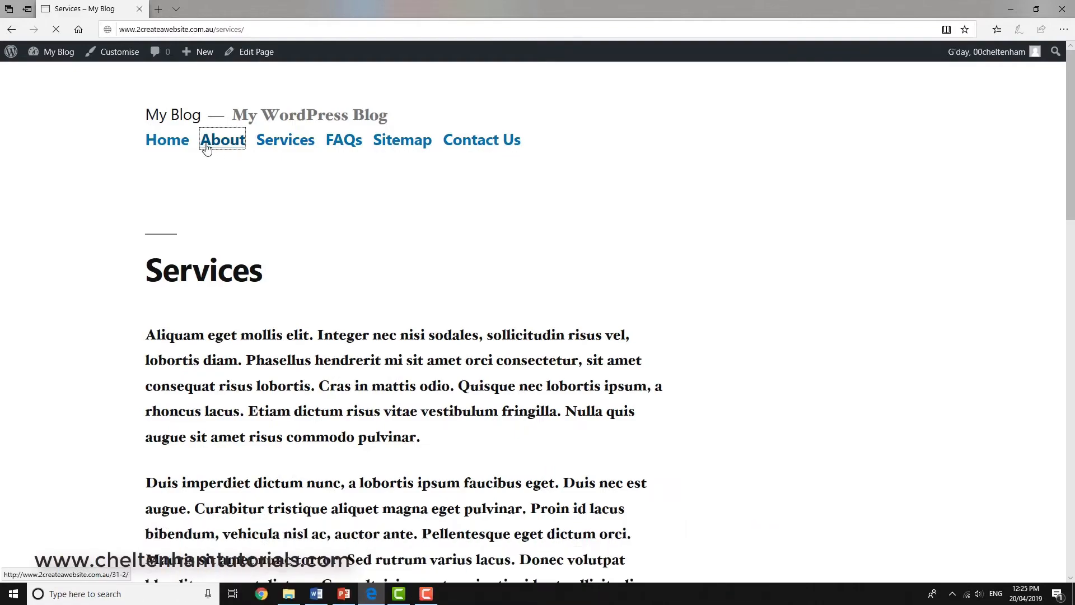
Step: Open the live site's Home page and examine its layout, then check the Services and Contact Us pages
left_click(173, 145)
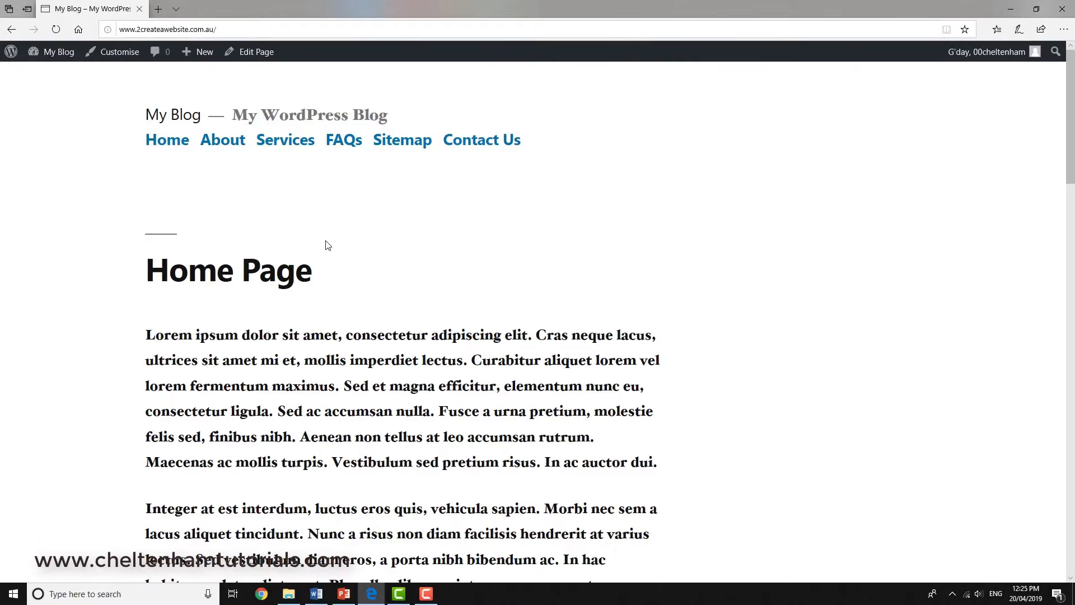
scroll(327, 245, "down", 4)
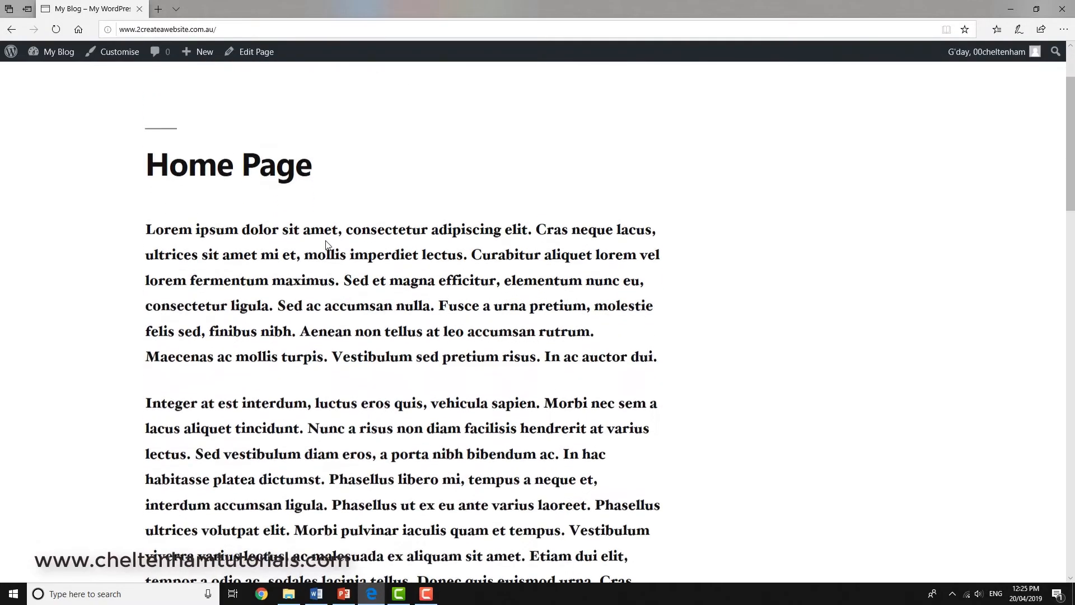
scroll(328, 246, "up", 3)
scroll(326, 244, "up", 1)
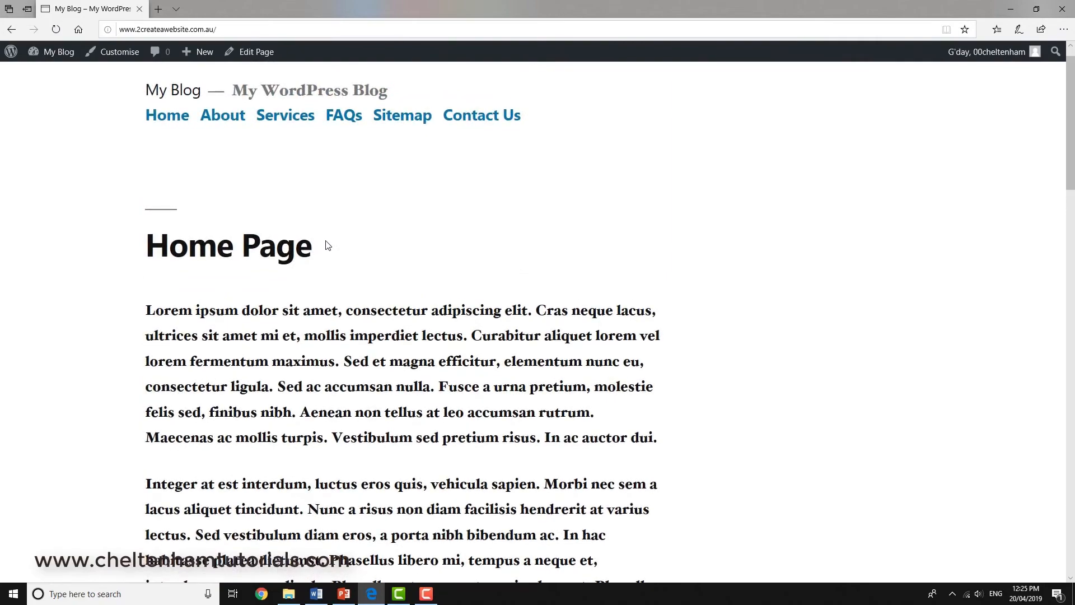
scroll(326, 245, "down", 4)
scroll(326, 245, "up", 1)
scroll(326, 244, "up", 2)
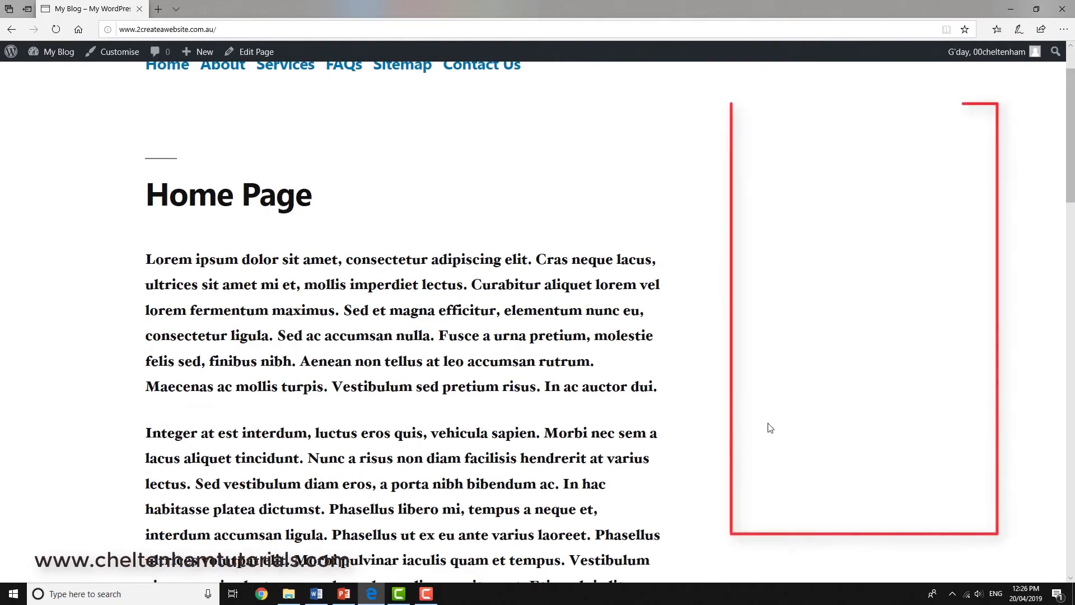
scroll(298, 180, "up", 1)
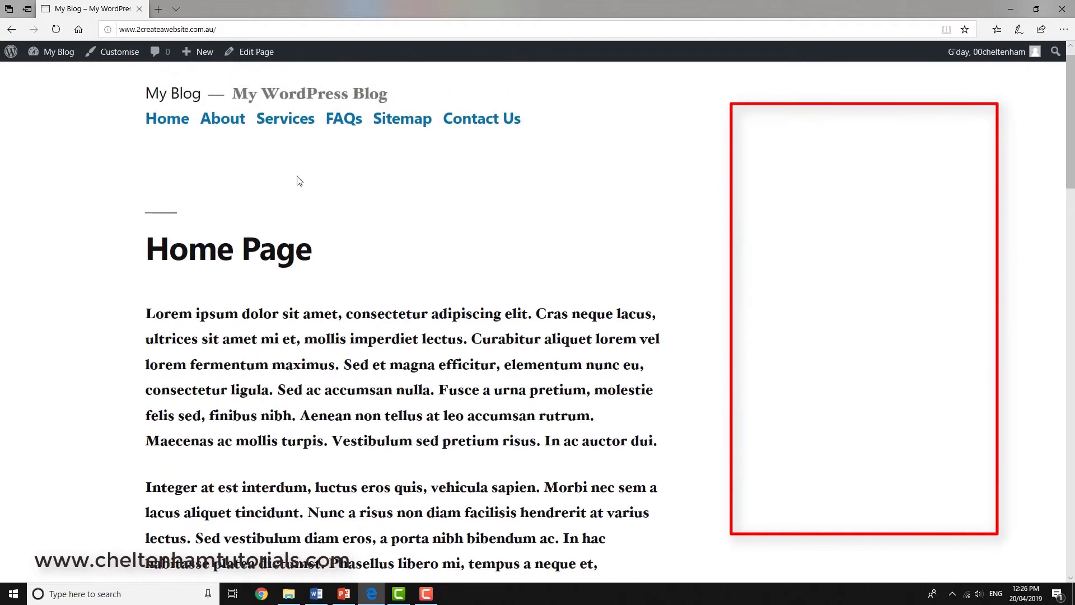
left_click(283, 122)
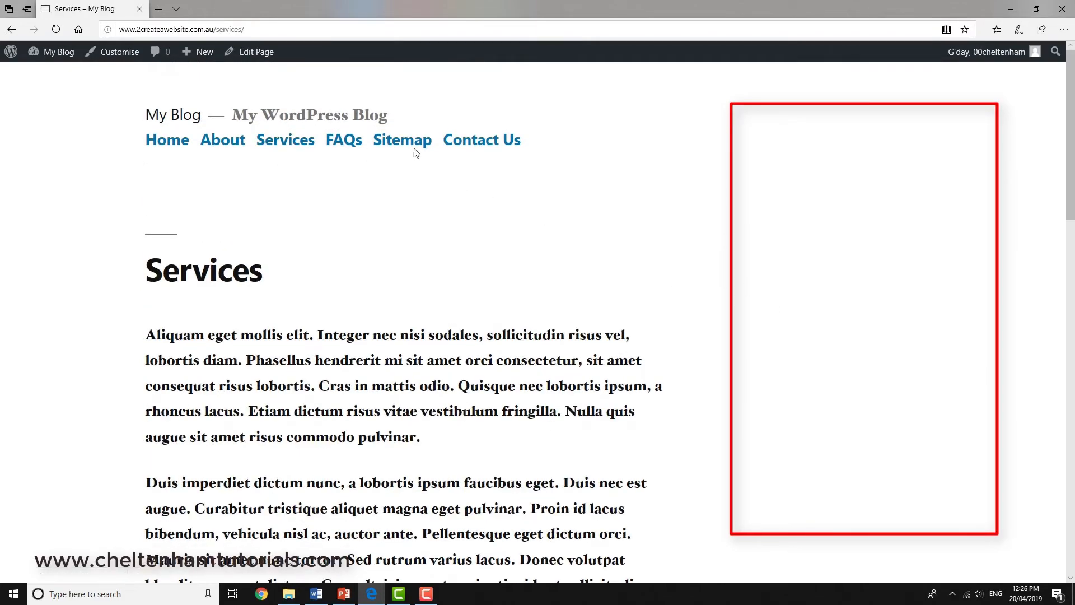
left_click(482, 140)
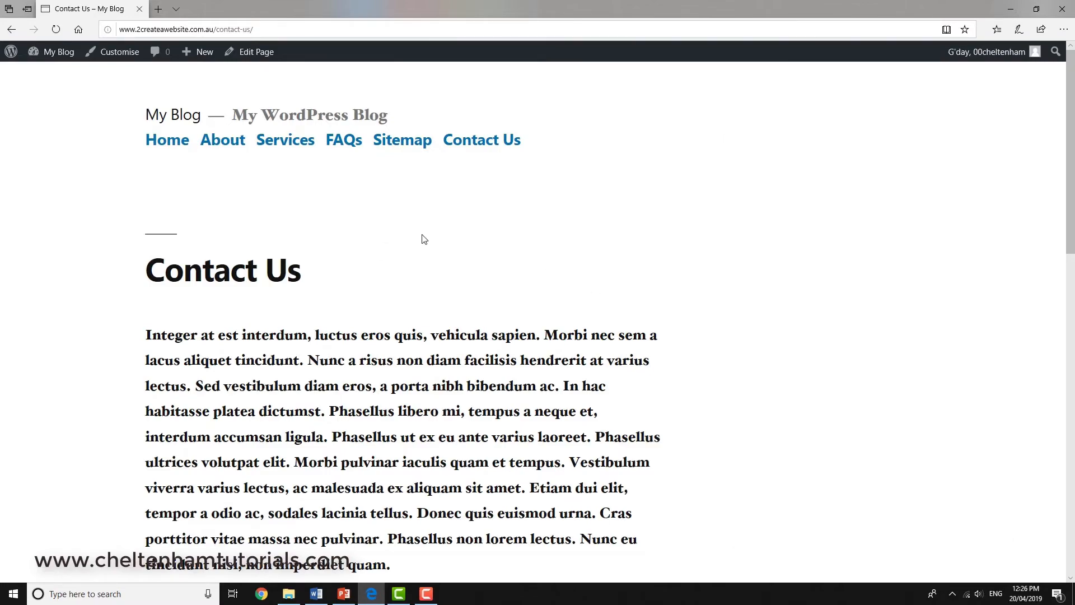
Step: Return to the site's menu editor, shorten the Contact Us item's navigation label to "Contact" and save the menu
mouse_move(64, 56)
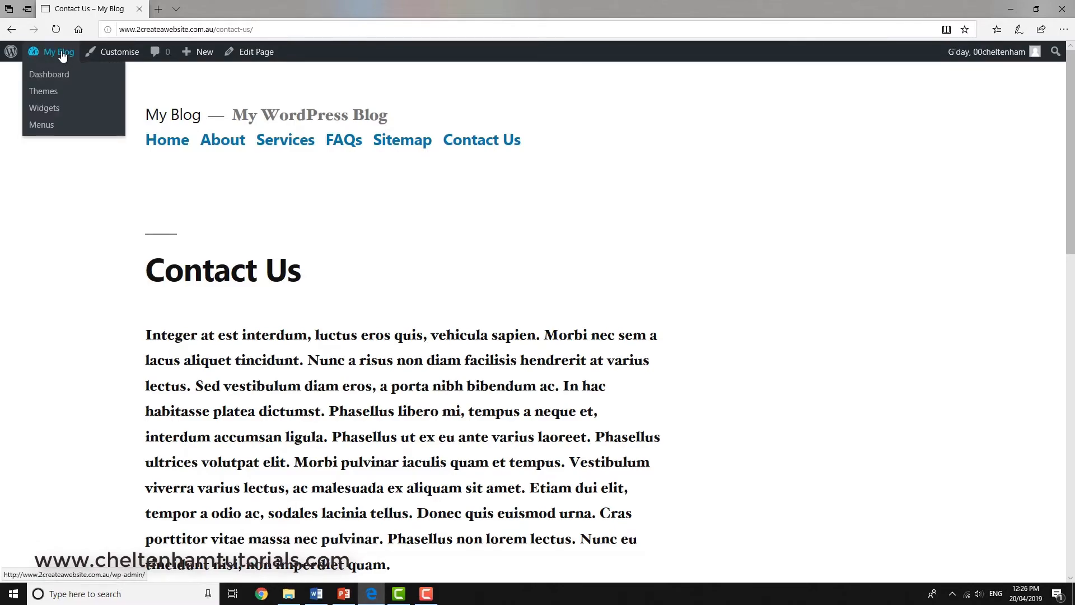
left_click(54, 81)
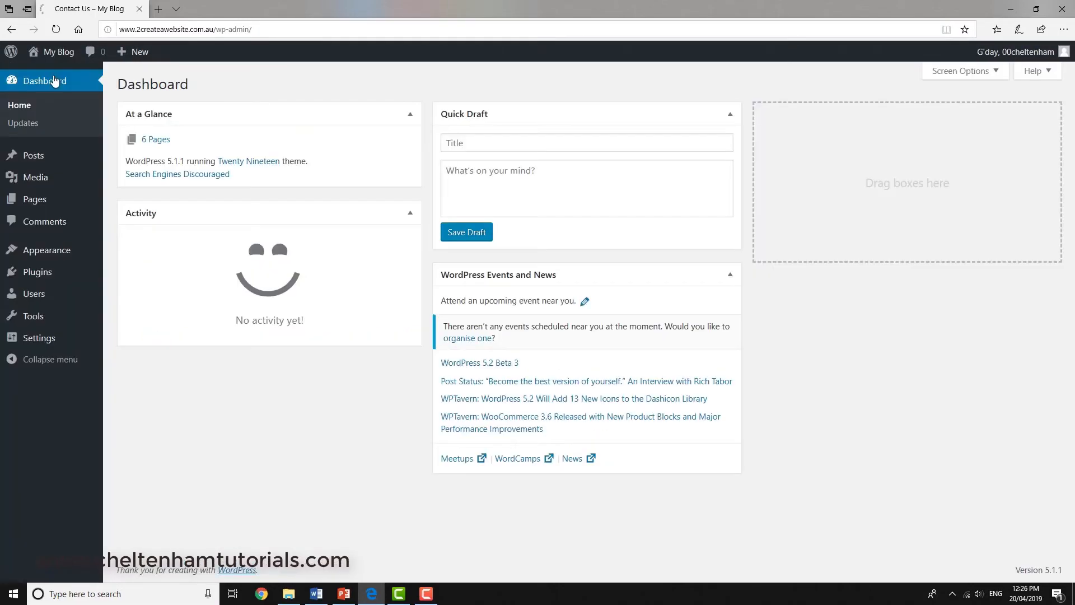
mouse_move(42, 255)
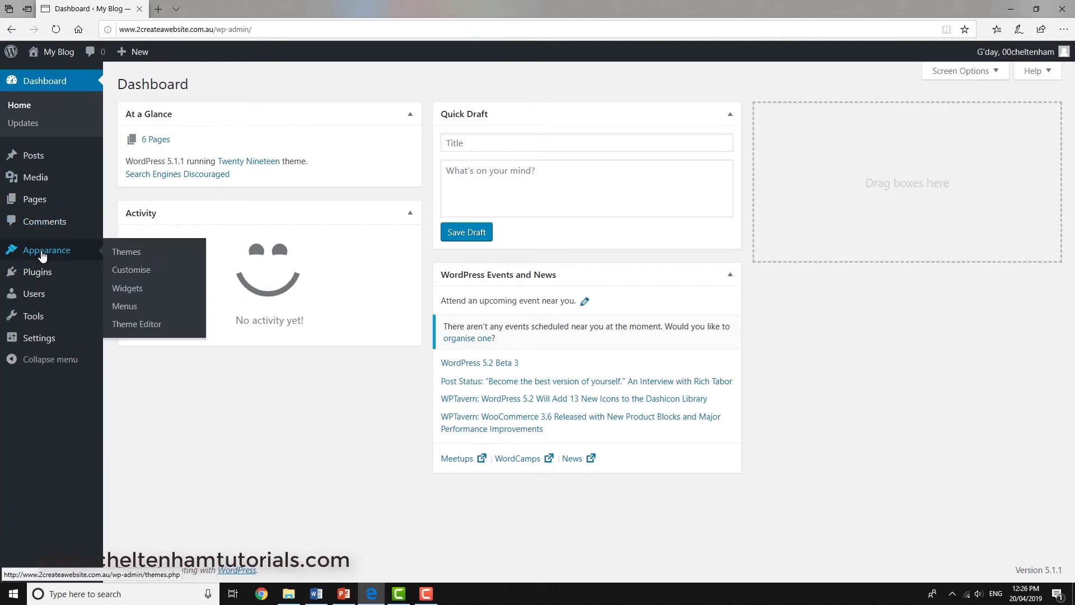
left_click(124, 306)
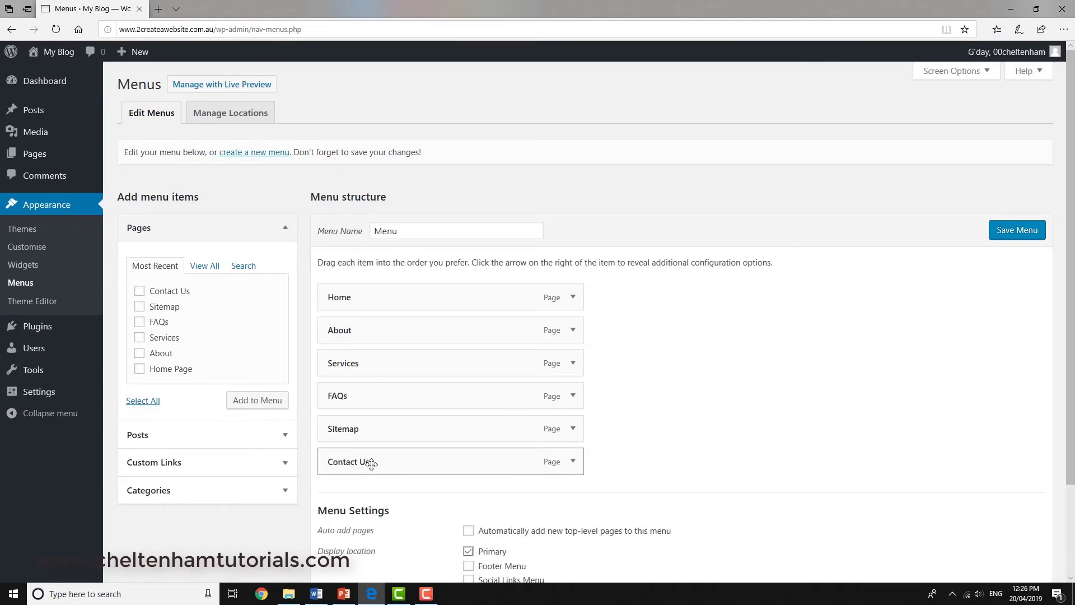
left_click(573, 462)
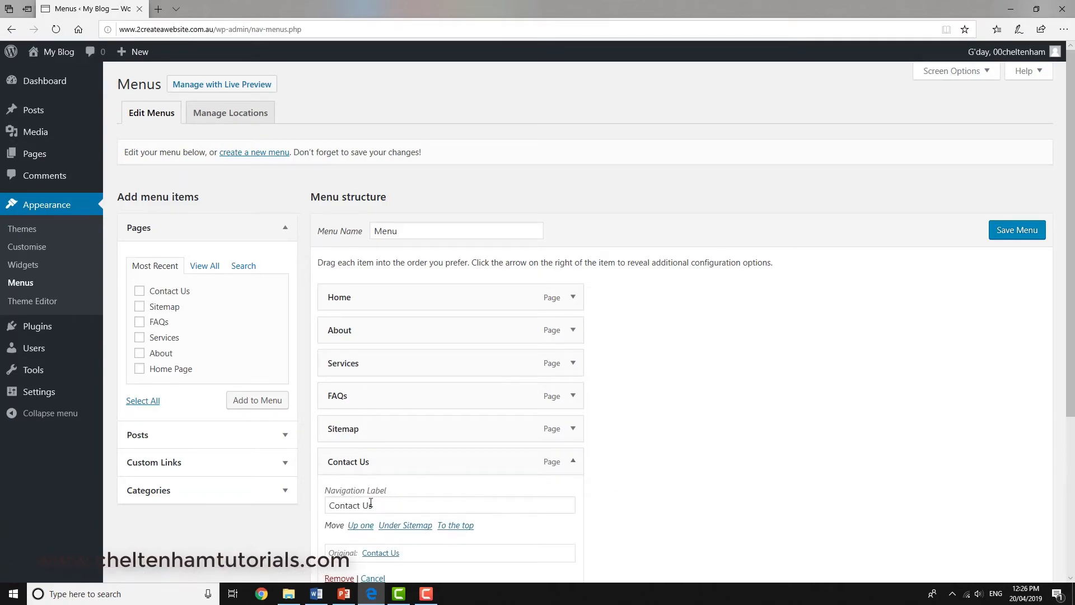
left_click(381, 506)
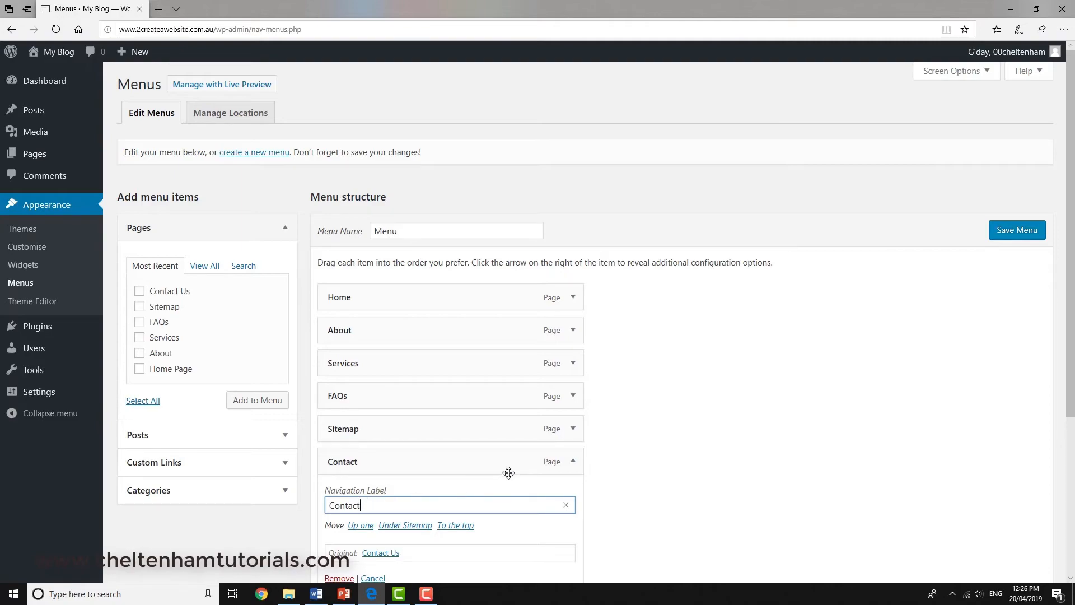
left_click(574, 464)
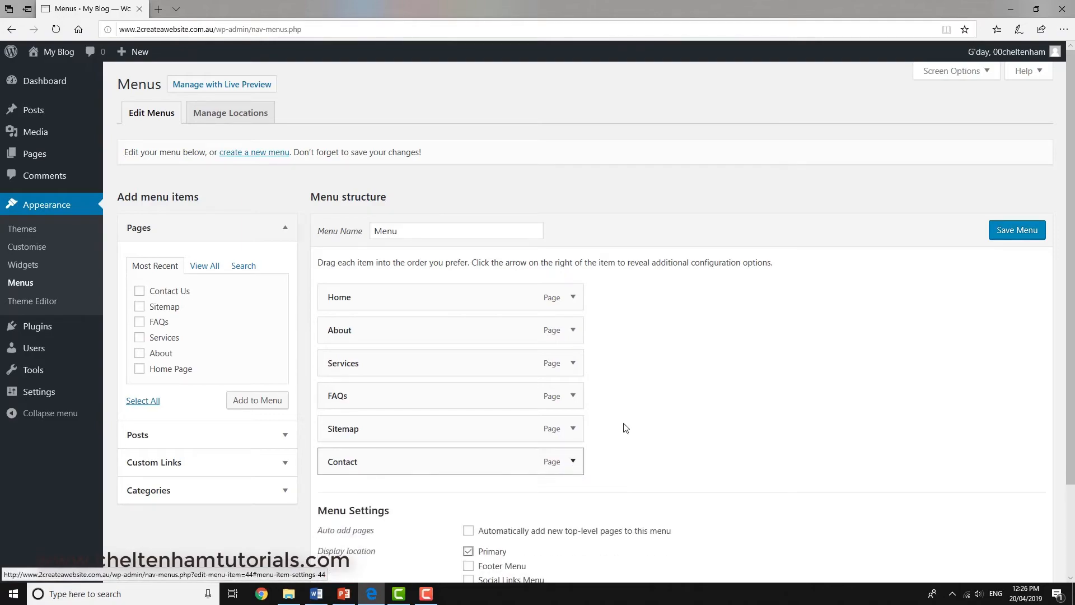
left_click(1014, 234)
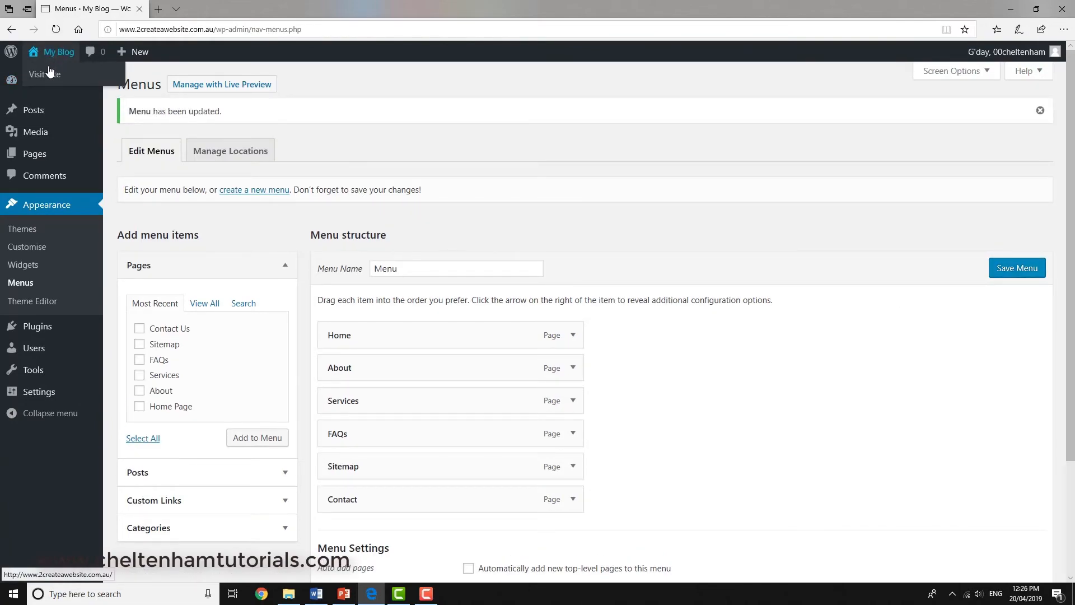
Step: View the live site and check the relabelled navigation by opening About, Services, FAQs, Sitemap and Contact in turn
left_click(48, 73)
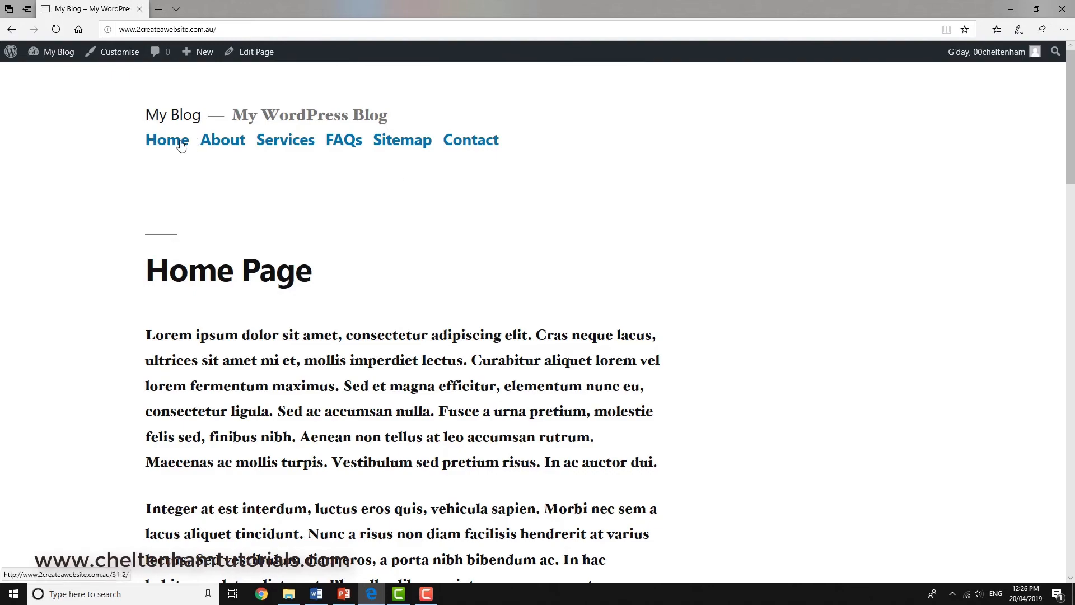
left_click(218, 144)
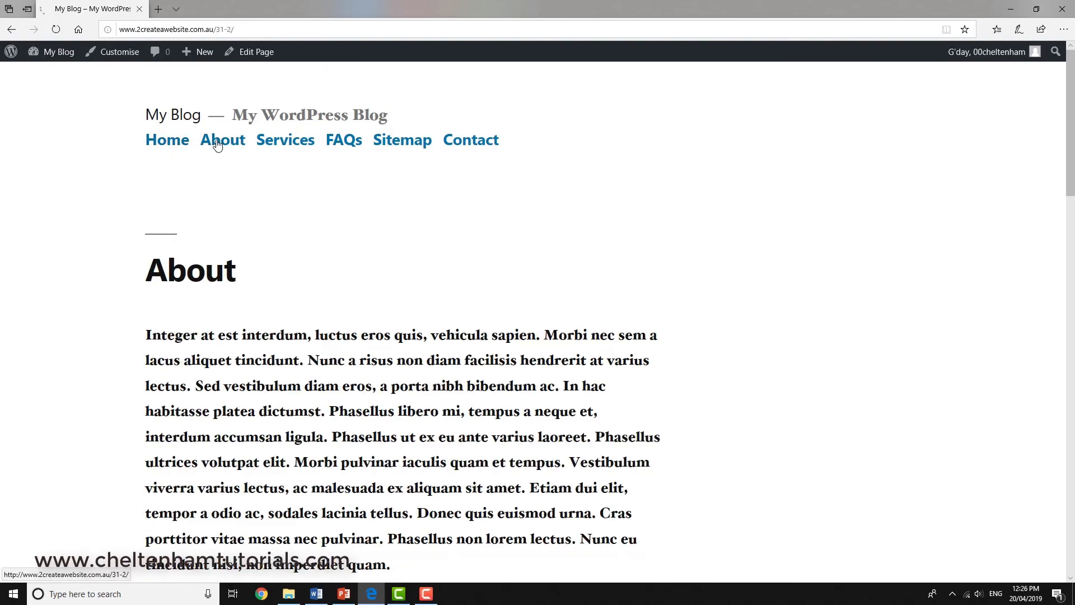
left_click(286, 144)
left_click(339, 144)
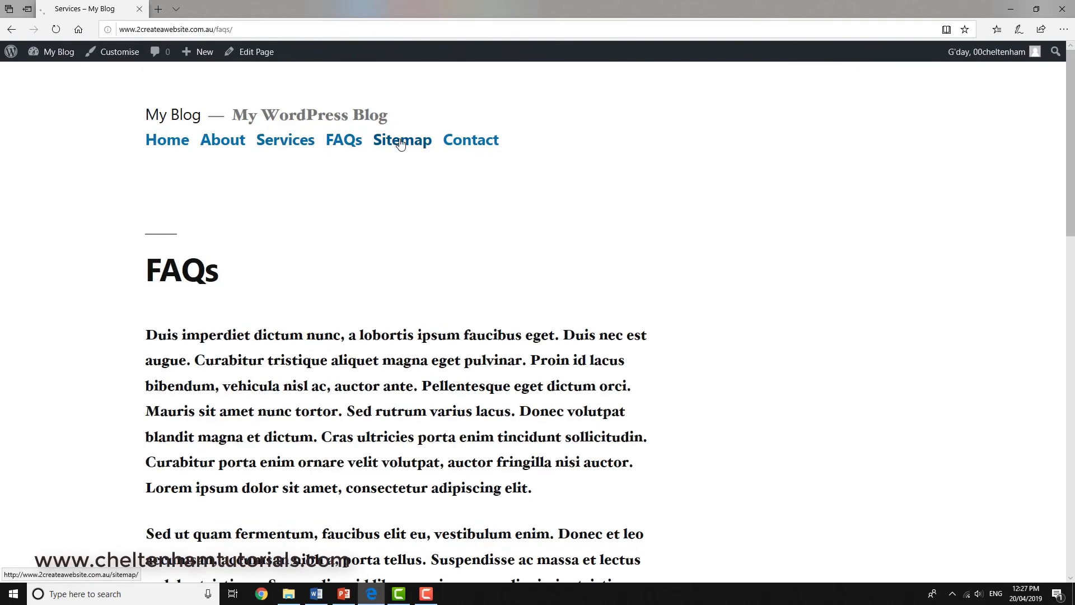
left_click(401, 143)
left_click(468, 142)
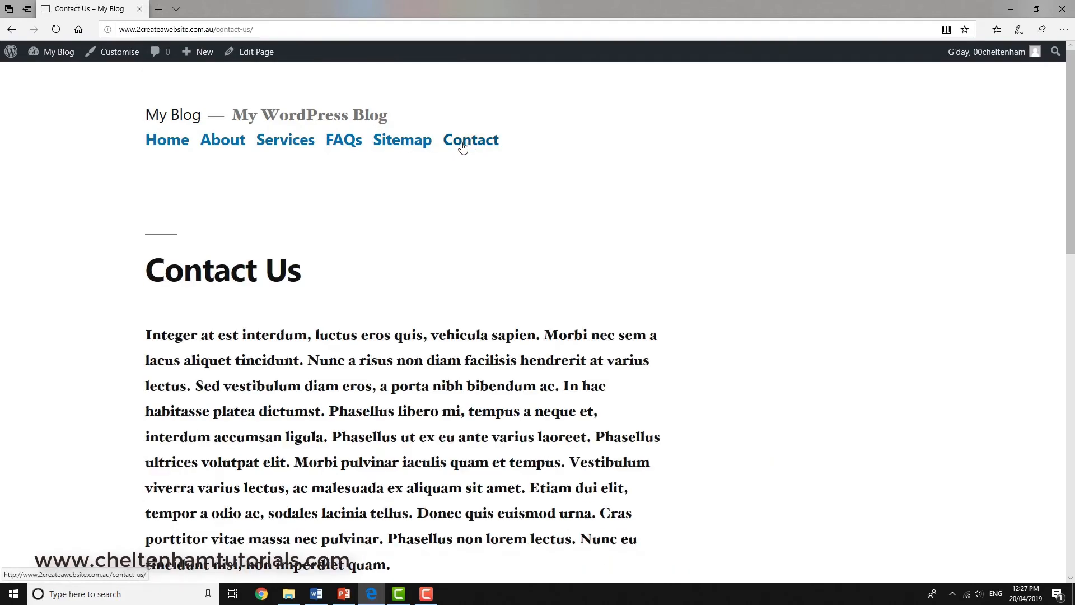